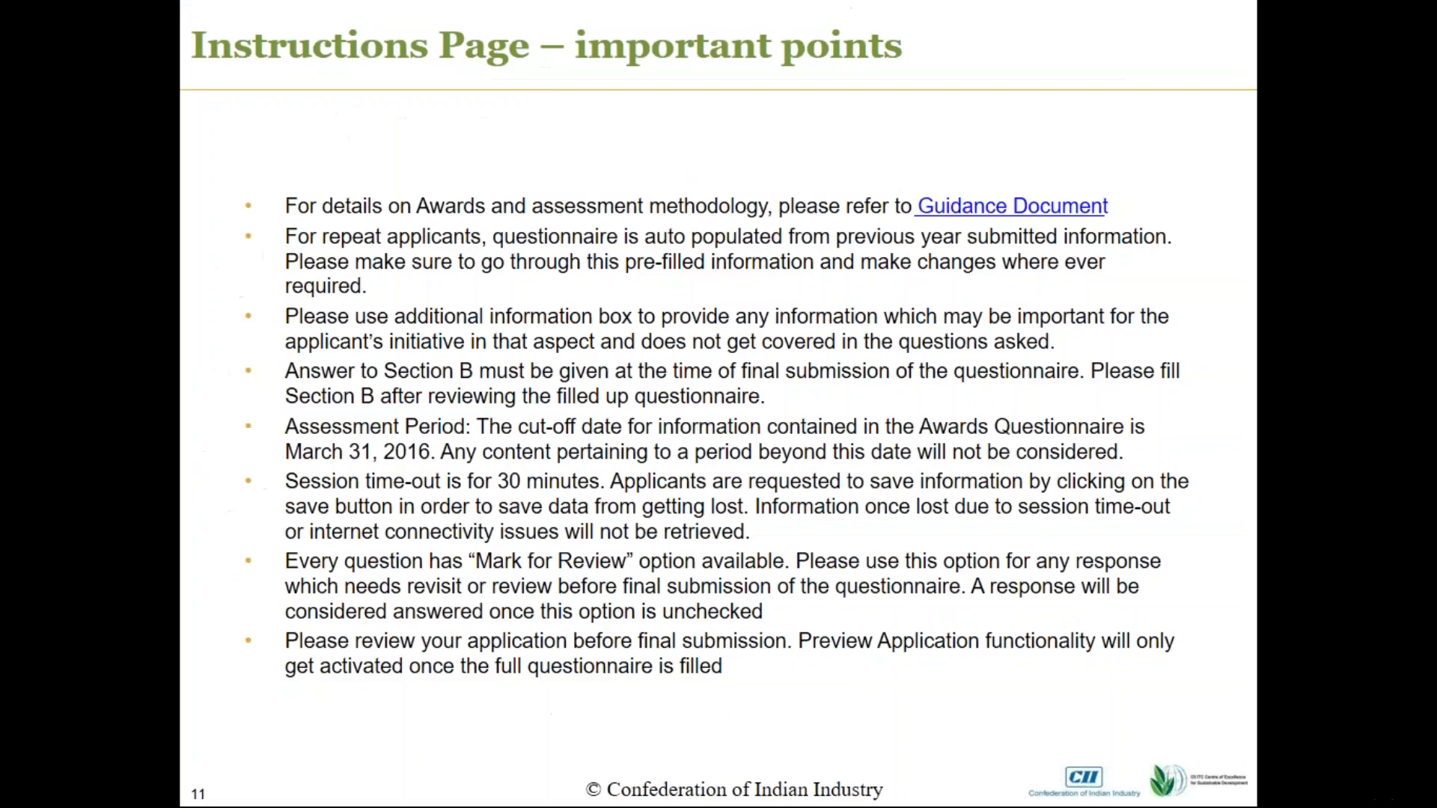
key(Right)
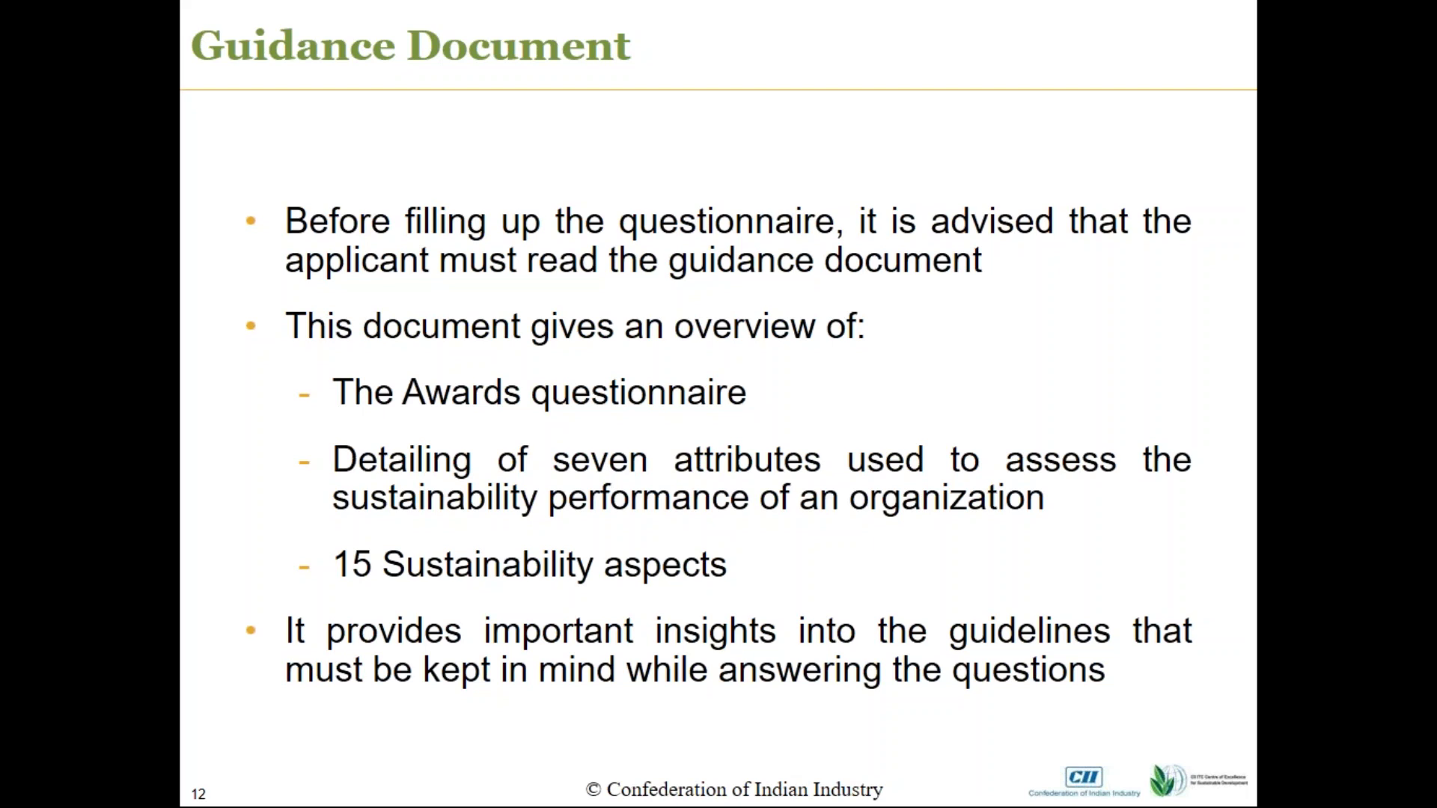
key(Right)
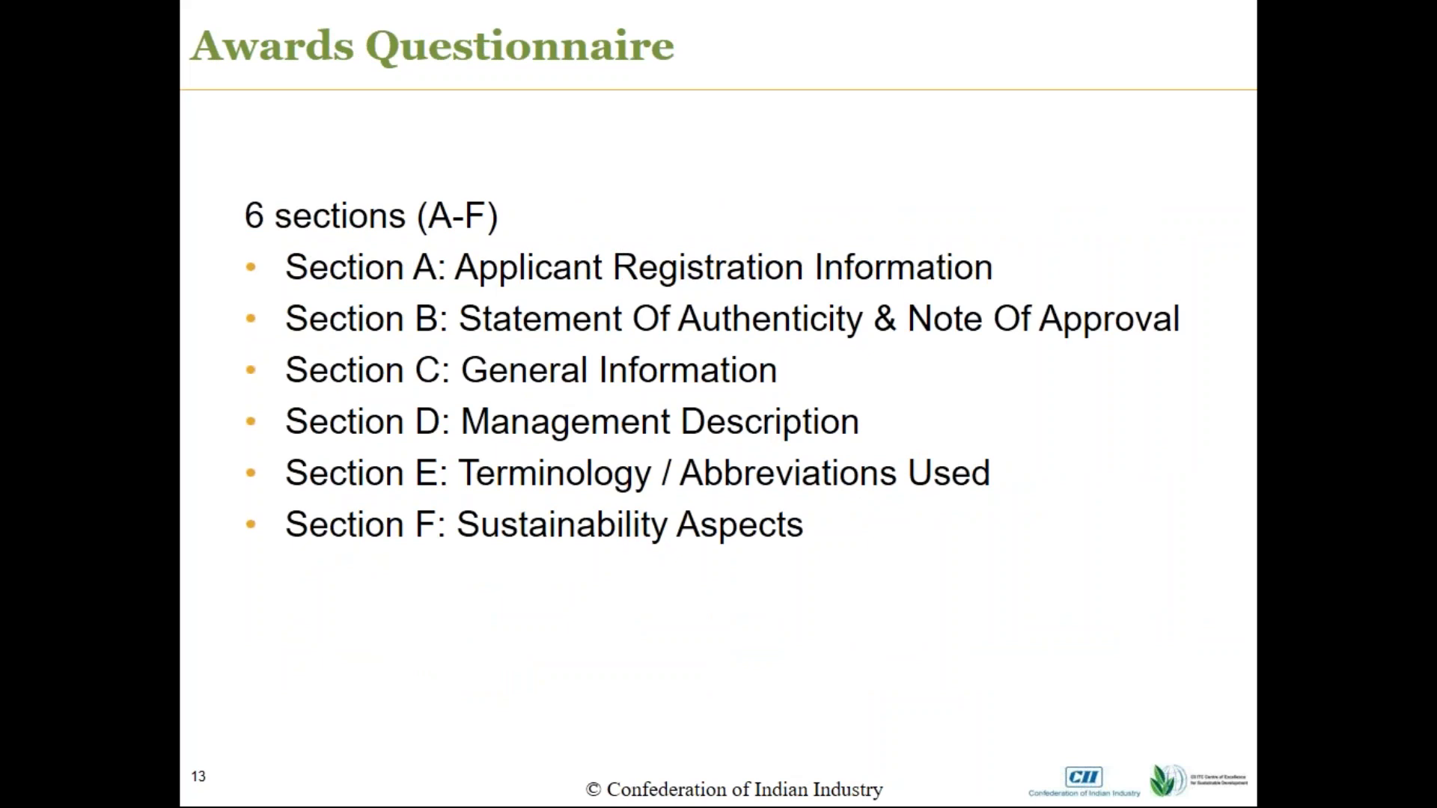
Switch to the awards questionnaire in the browser and review Section A's classification, company details and contact person fields.
key(alt+Tab)
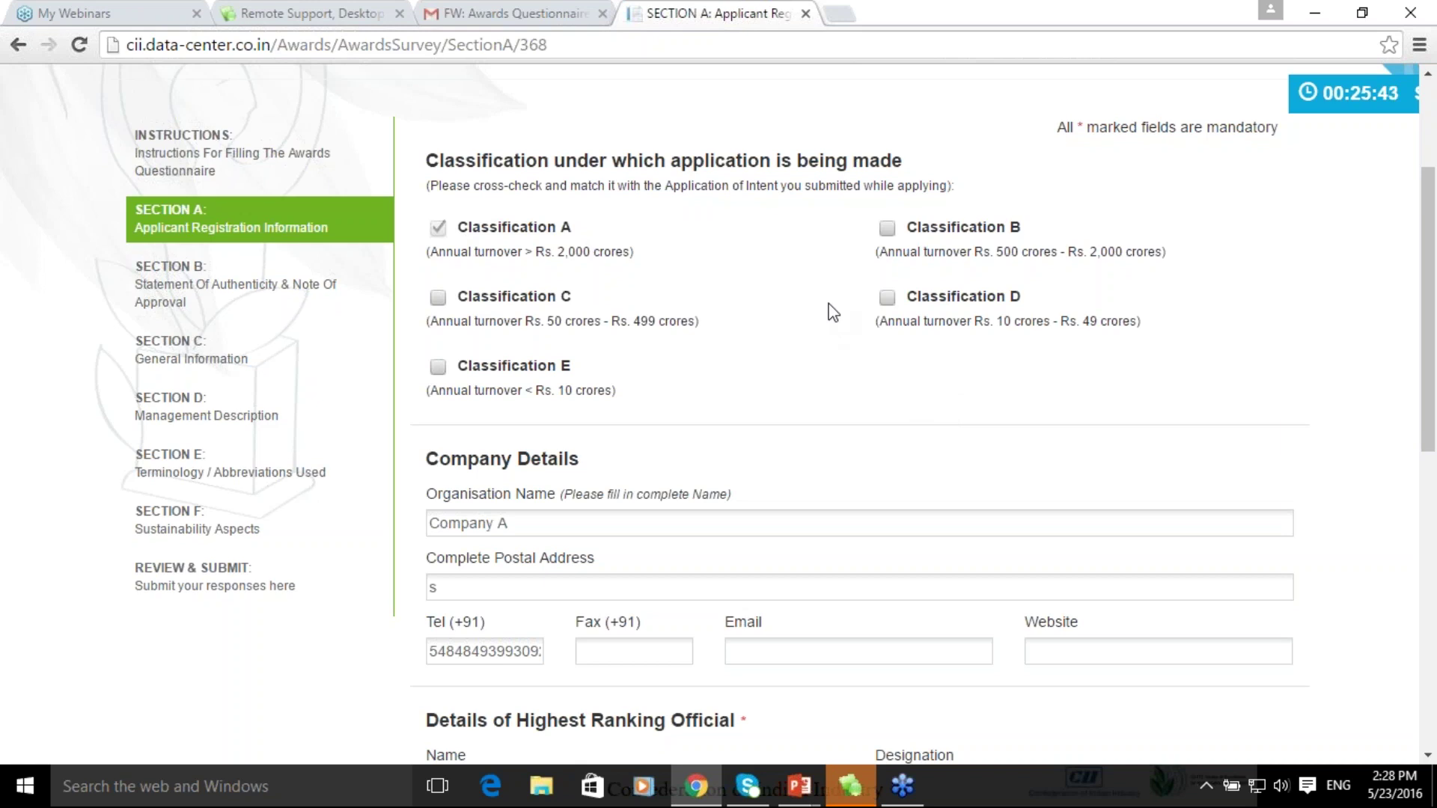
scroll(833, 313, down, 2)
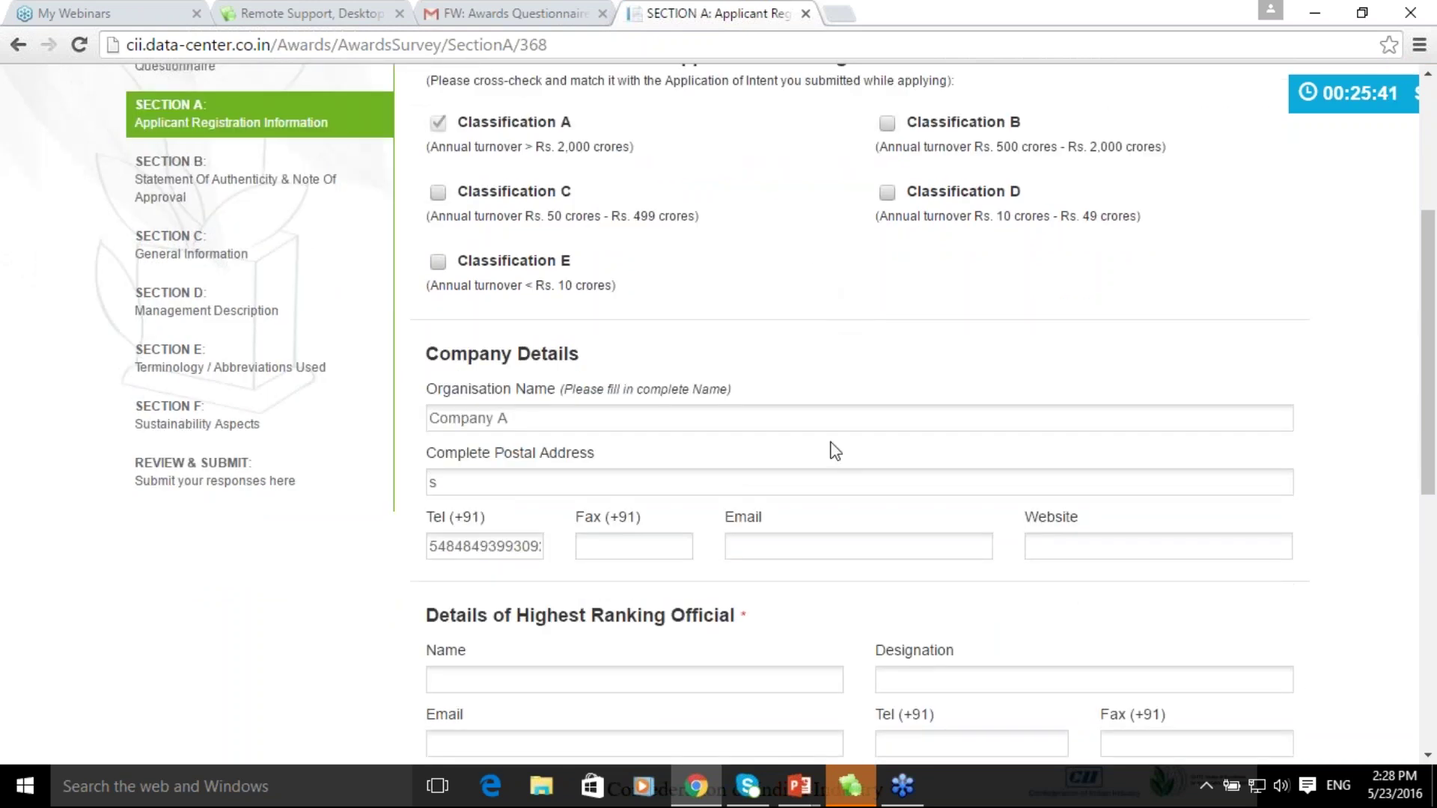
scroll(835, 451, down, 5)
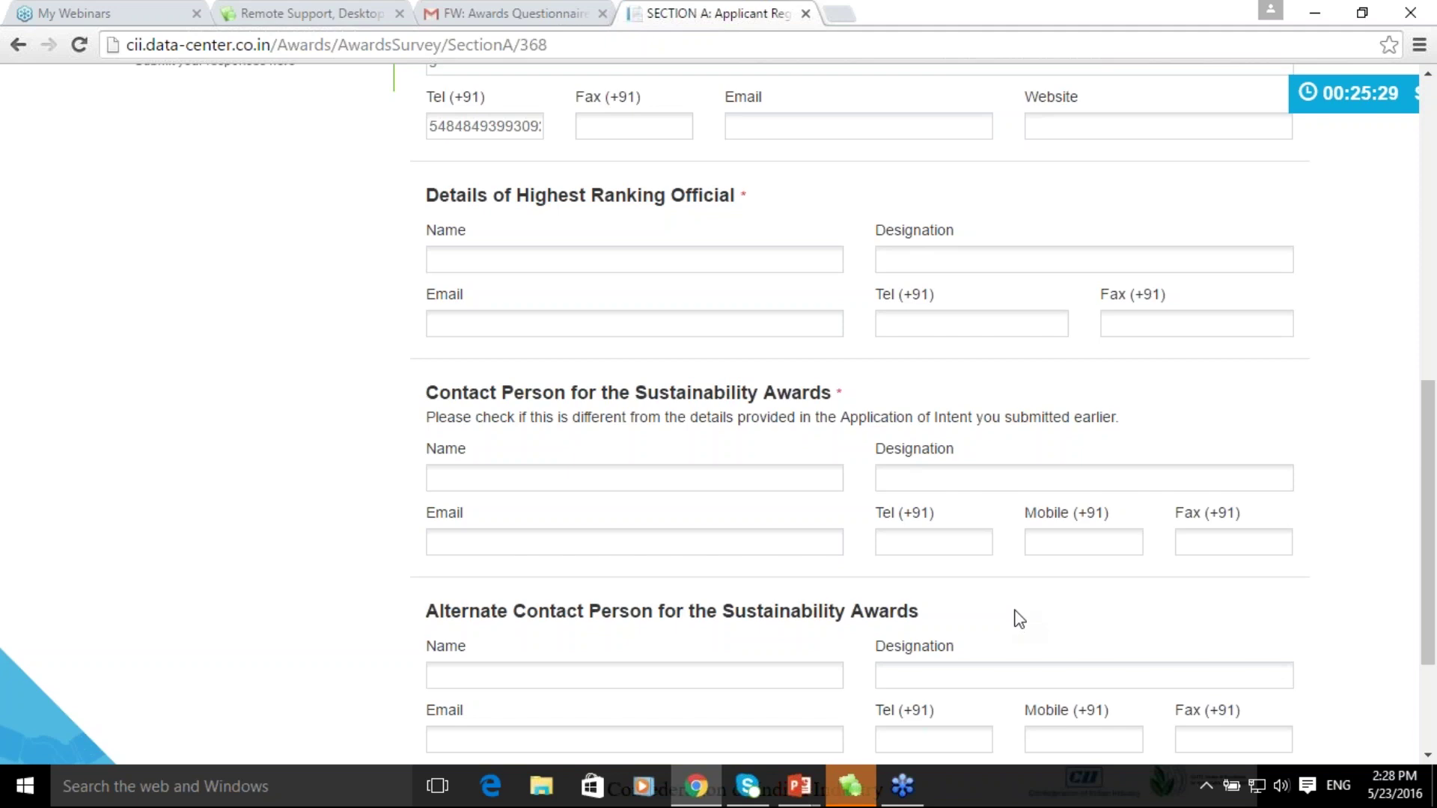
scroll(1020, 613, down, 3)
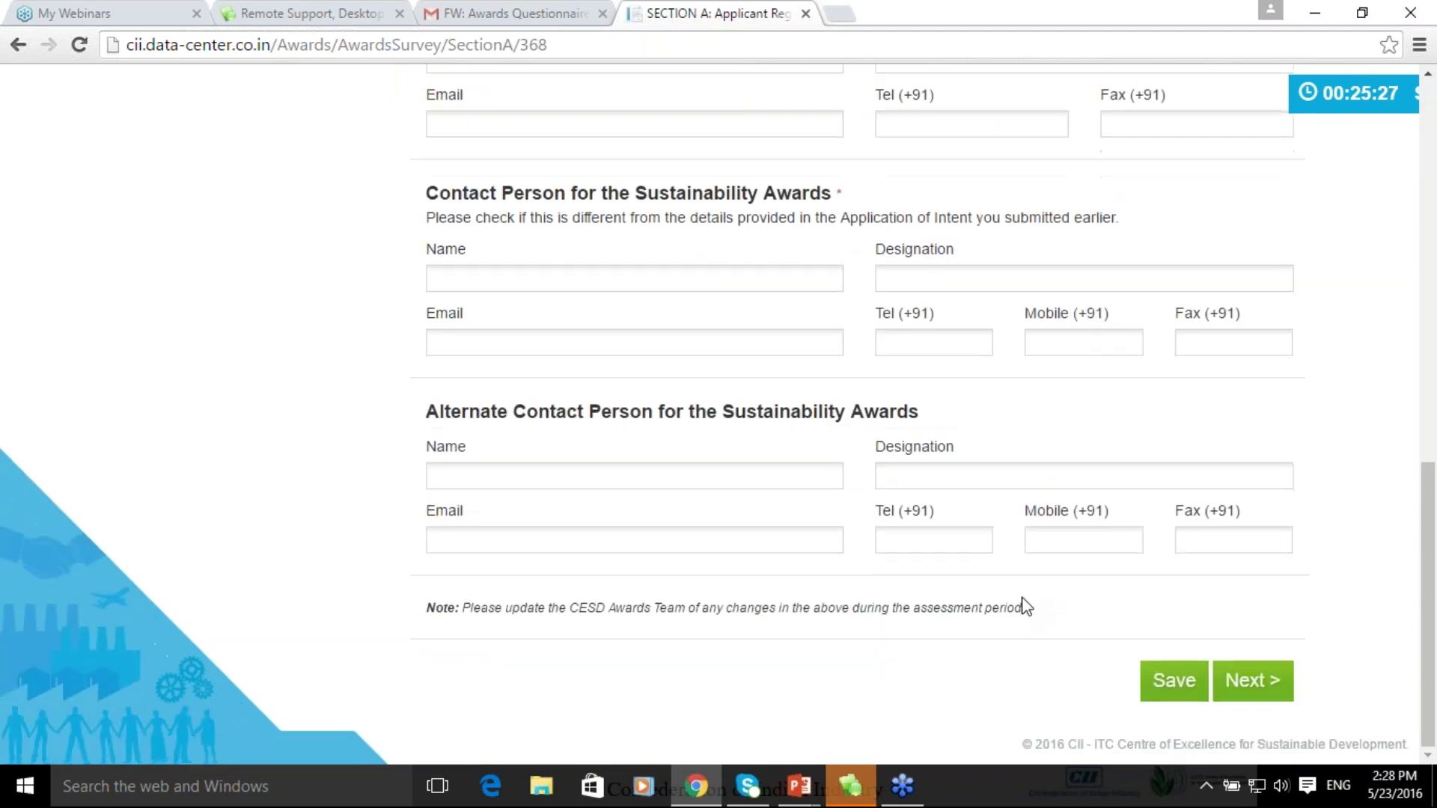
scroll(1024, 604, up, 10)
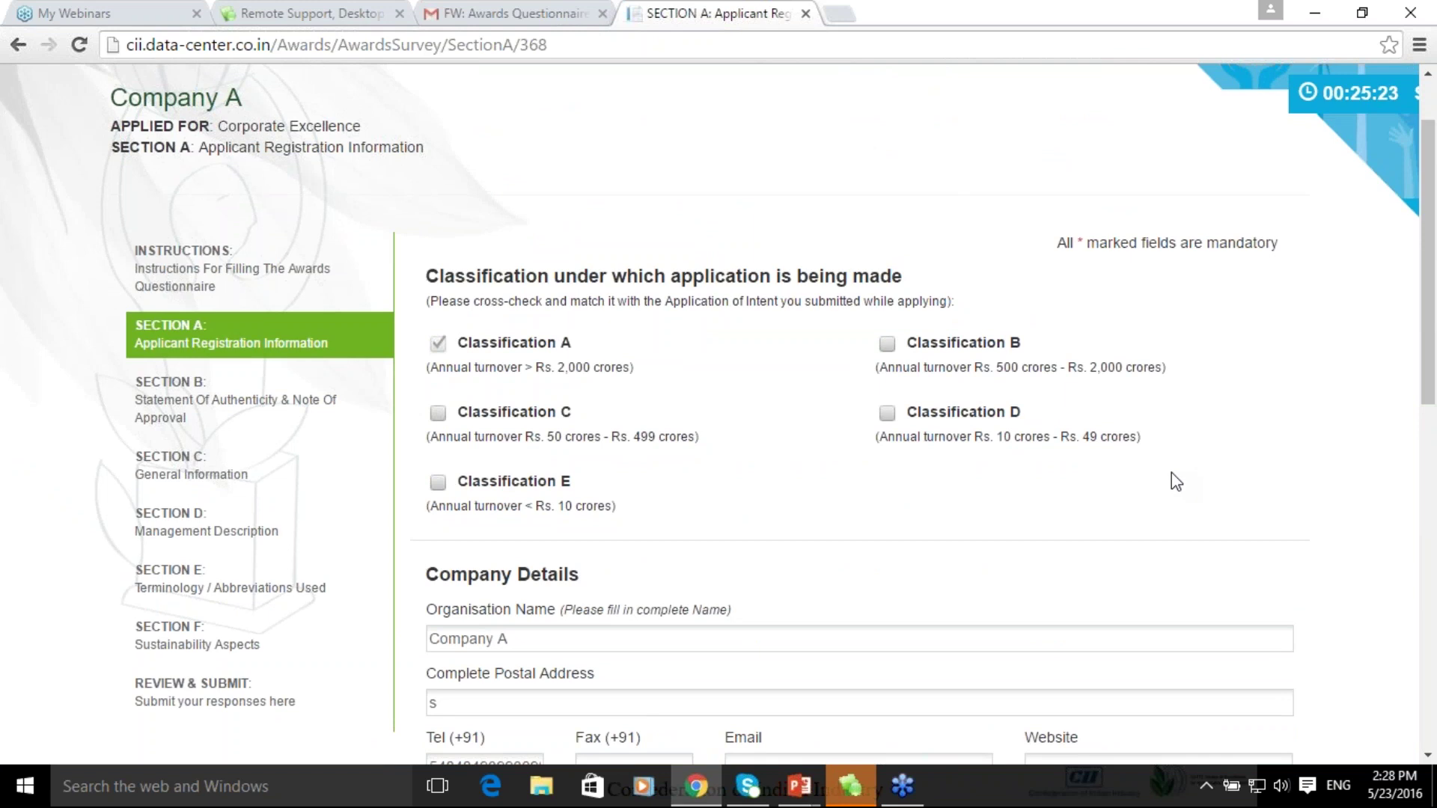
scroll(1170, 473, down, 7)
scroll(1171, 475, down, 2)
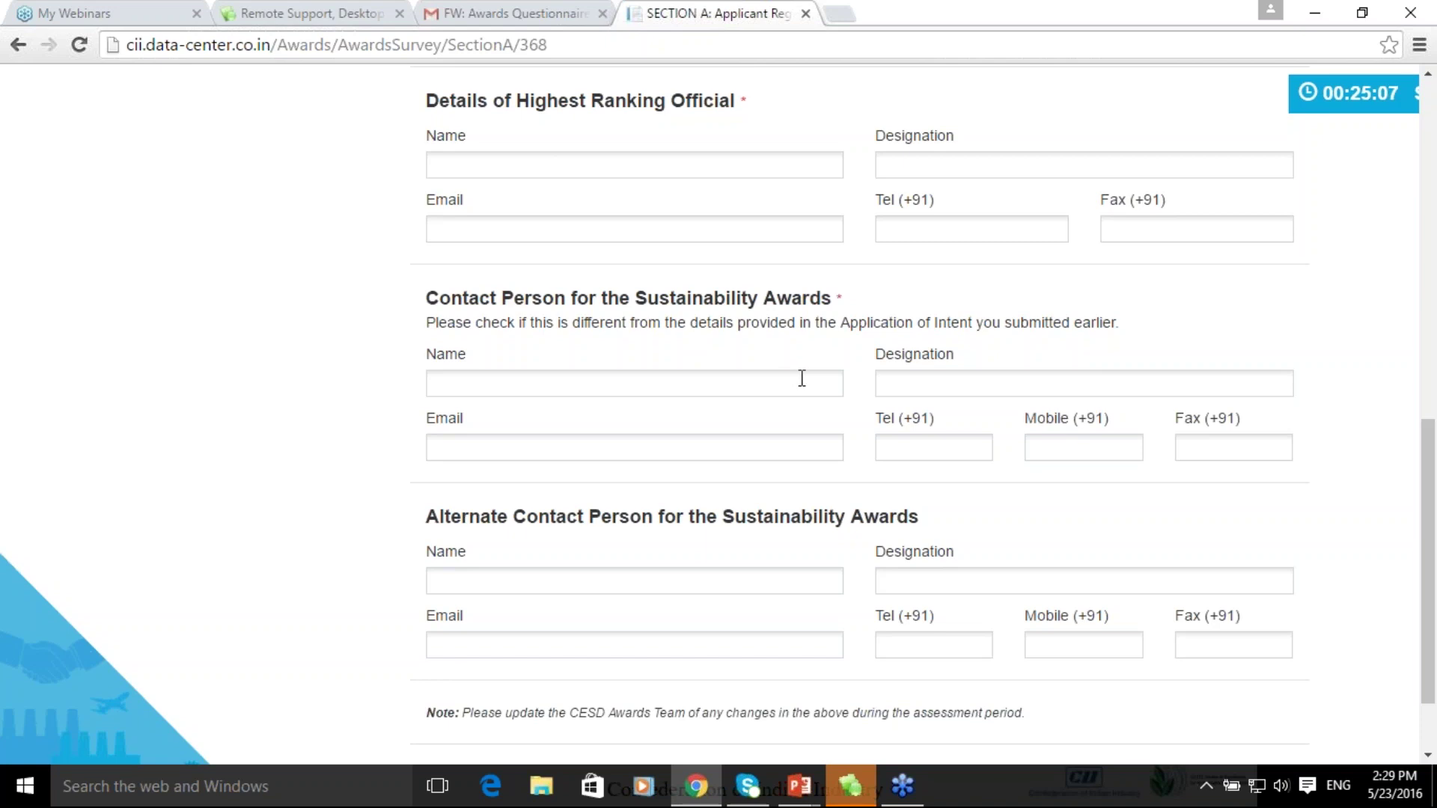
scroll(816, 377, up, 1)
scroll(816, 377, up, 8)
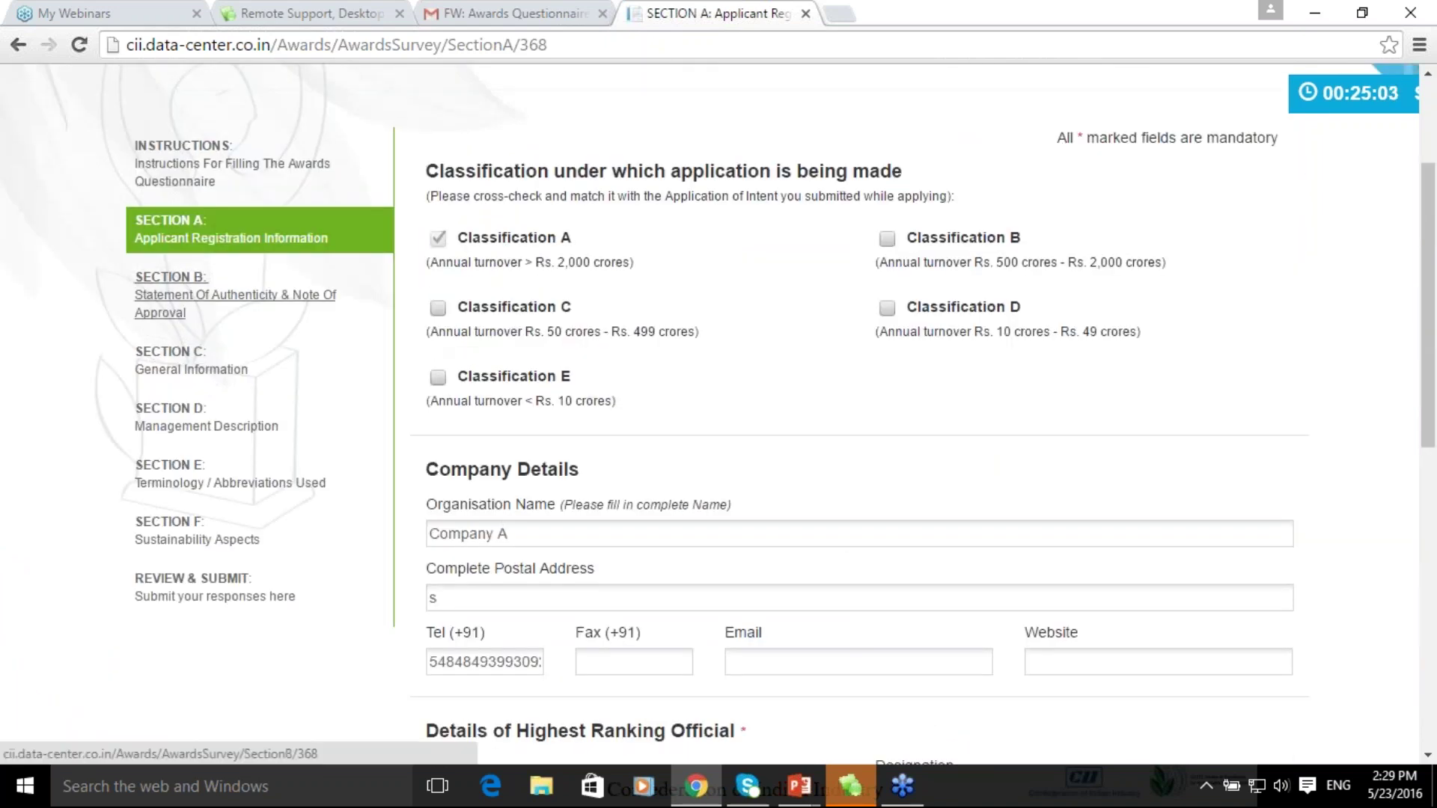
Open Section C: General Information and look through its questions from C1 to the C7 employee information table.
click(154, 362)
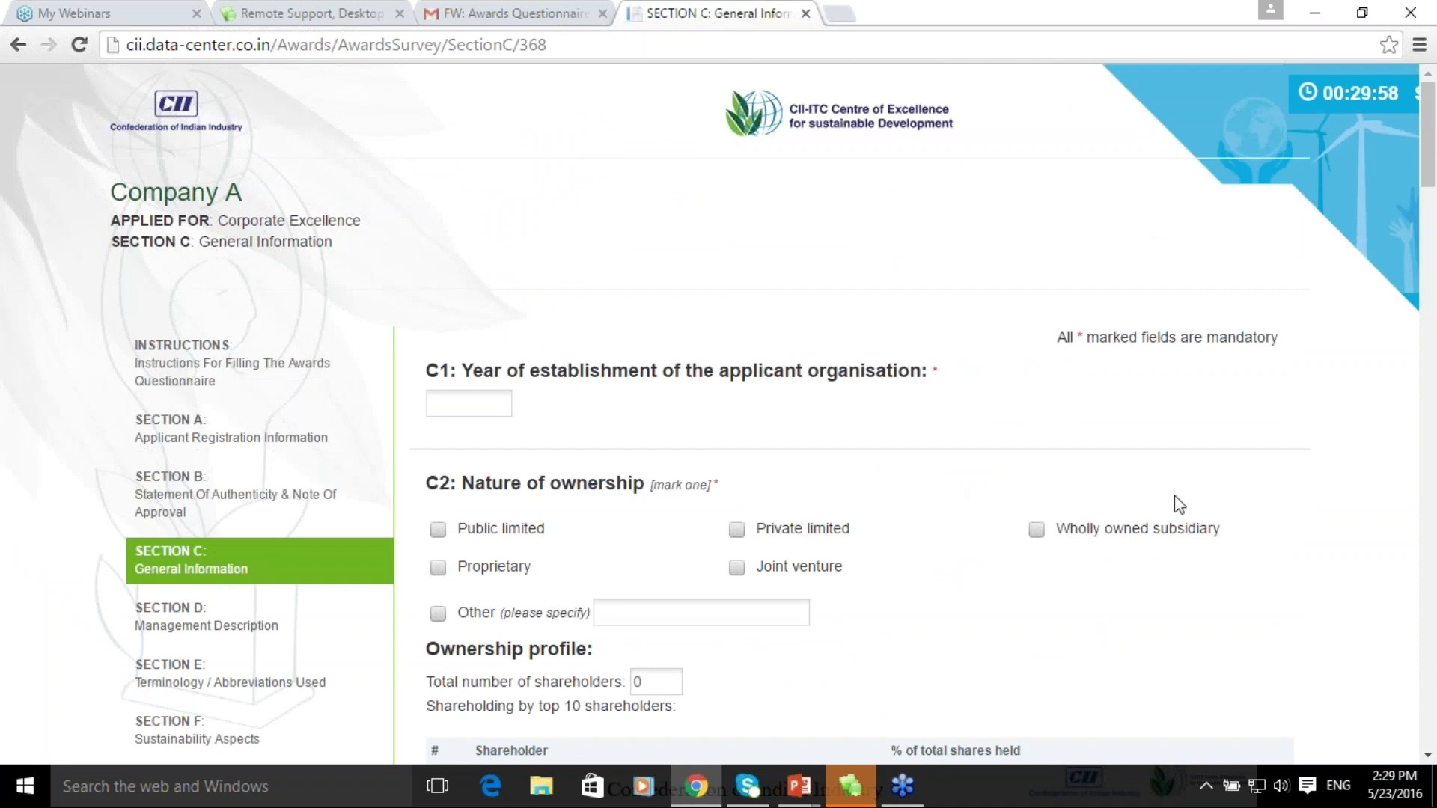
scroll(1286, 502, down, 1)
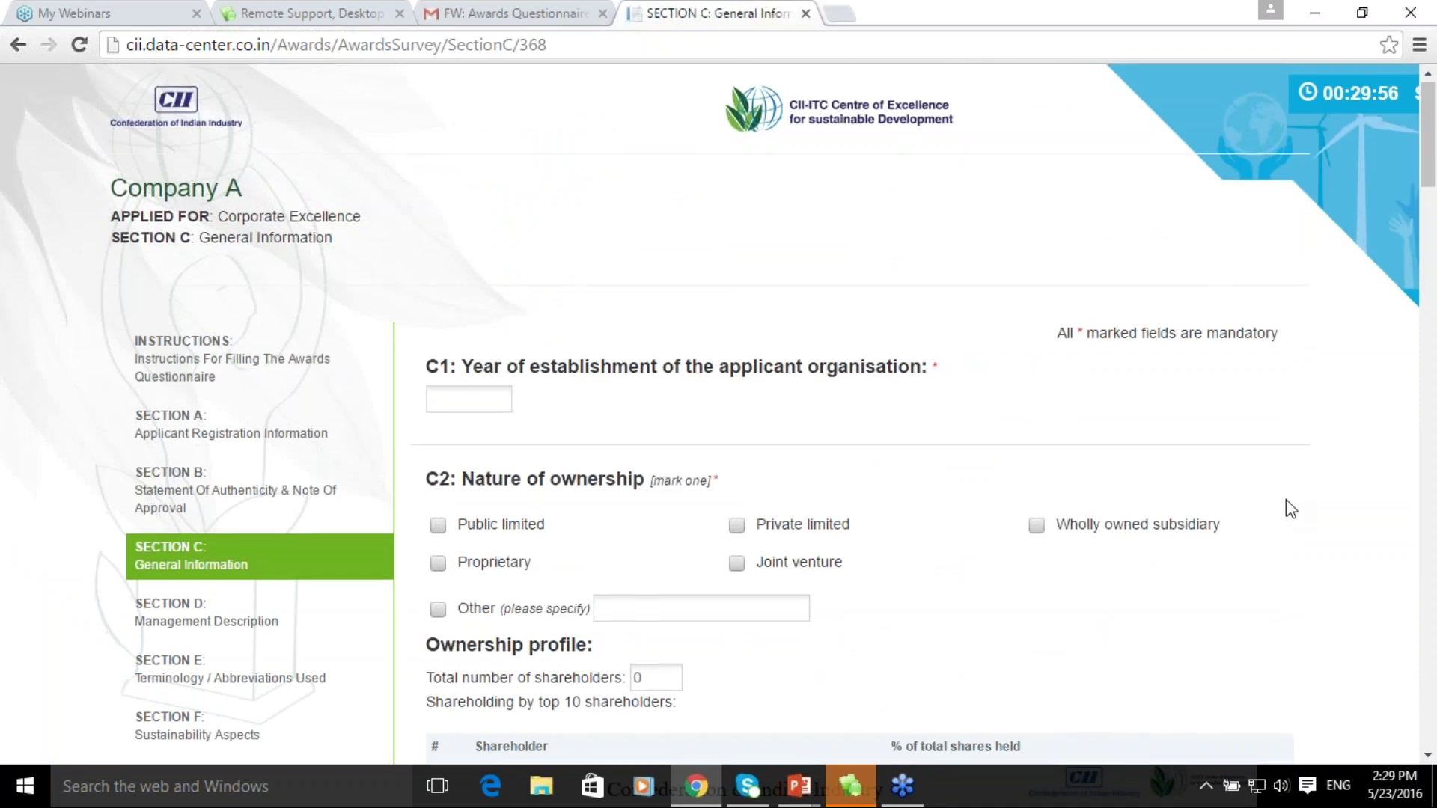
scroll(1291, 509, down, 3)
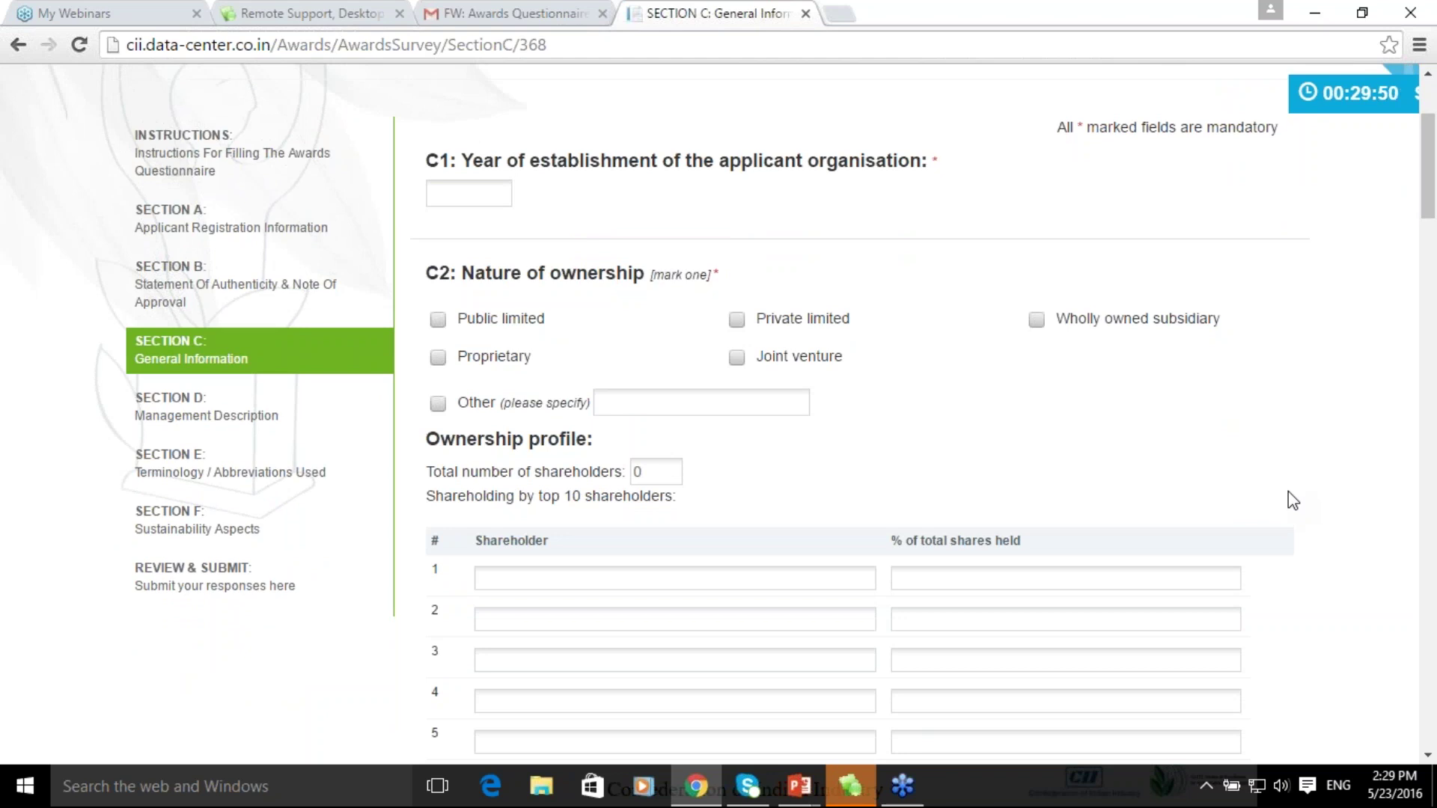
scroll(1288, 492, down, 5)
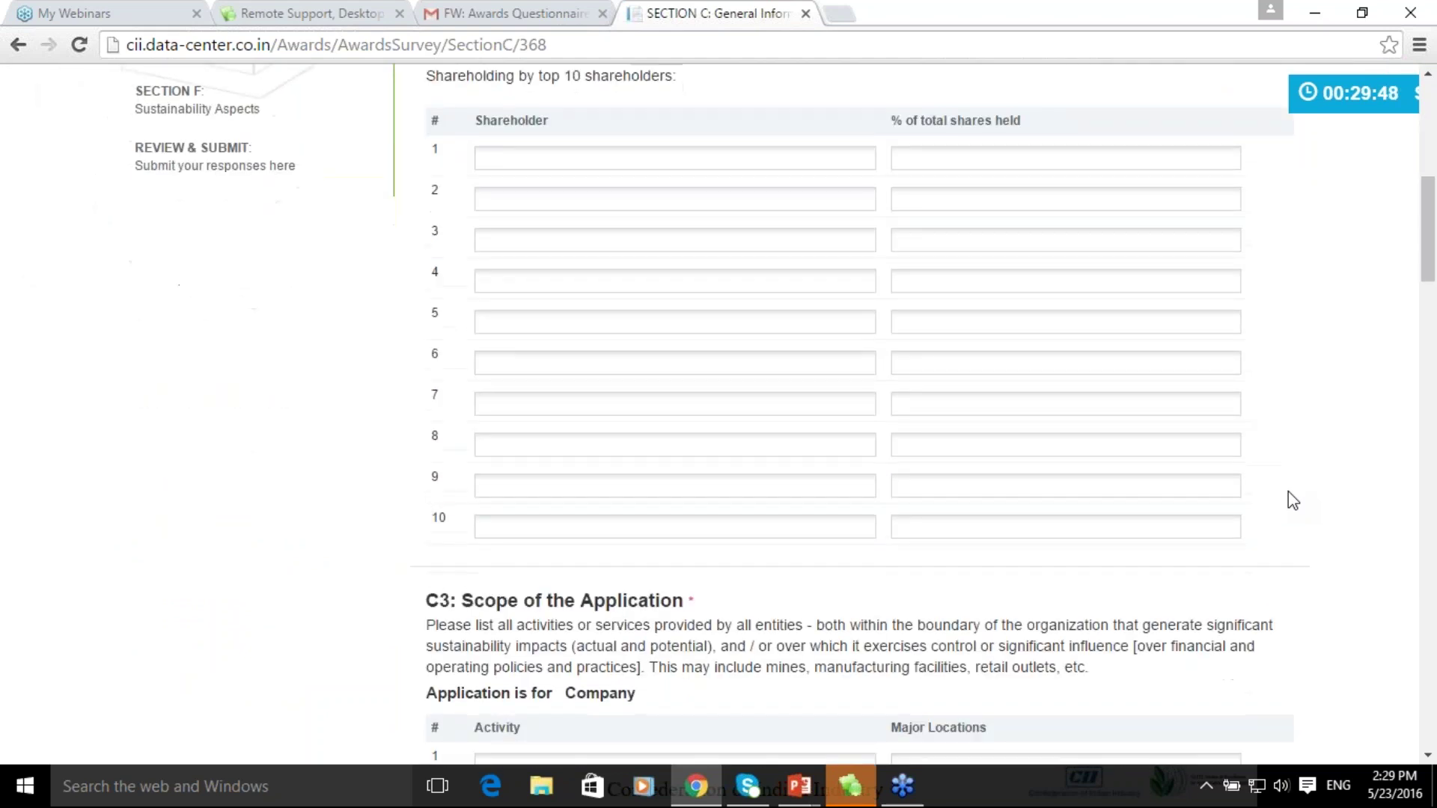
scroll(1293, 500, down, 4)
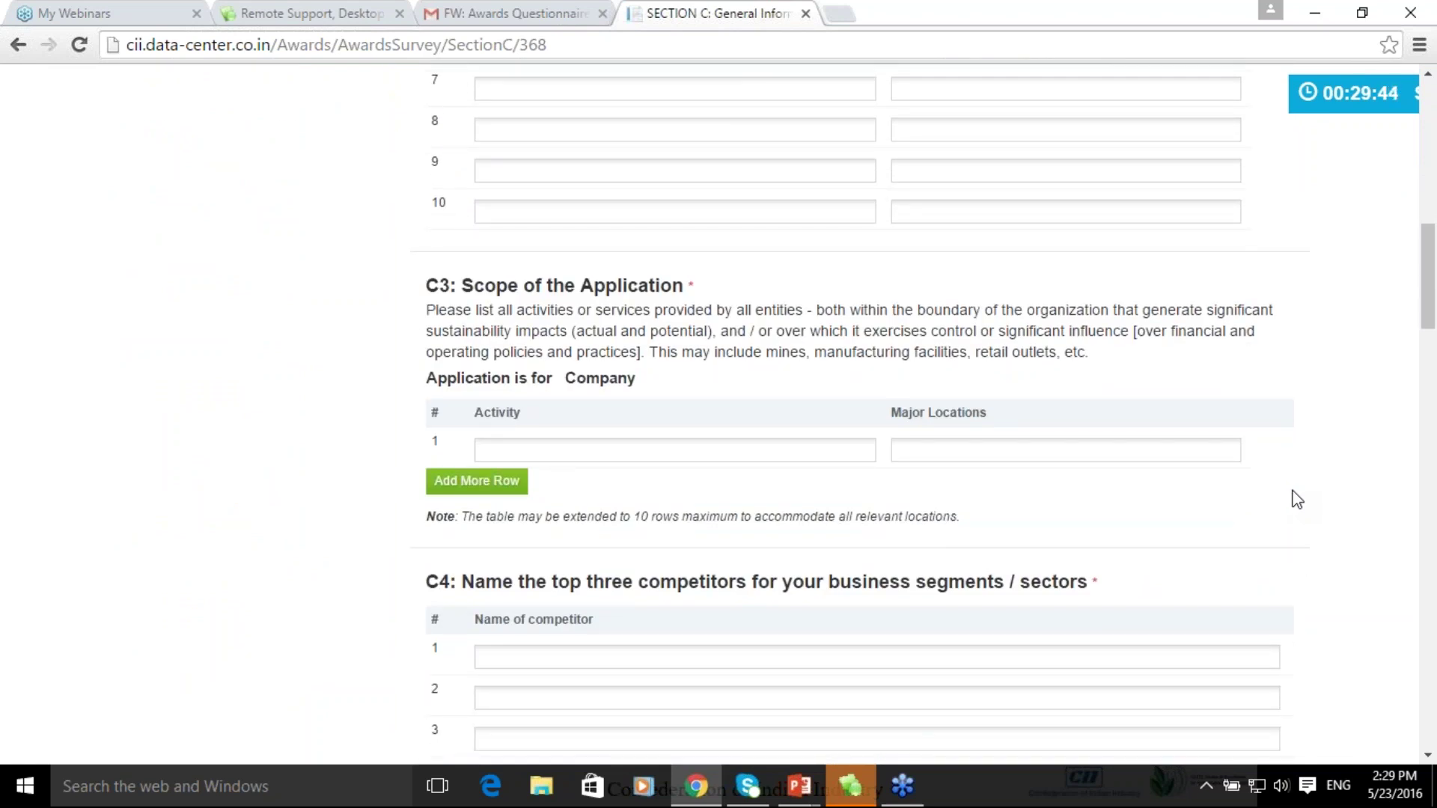
scroll(1297, 500, down, 5)
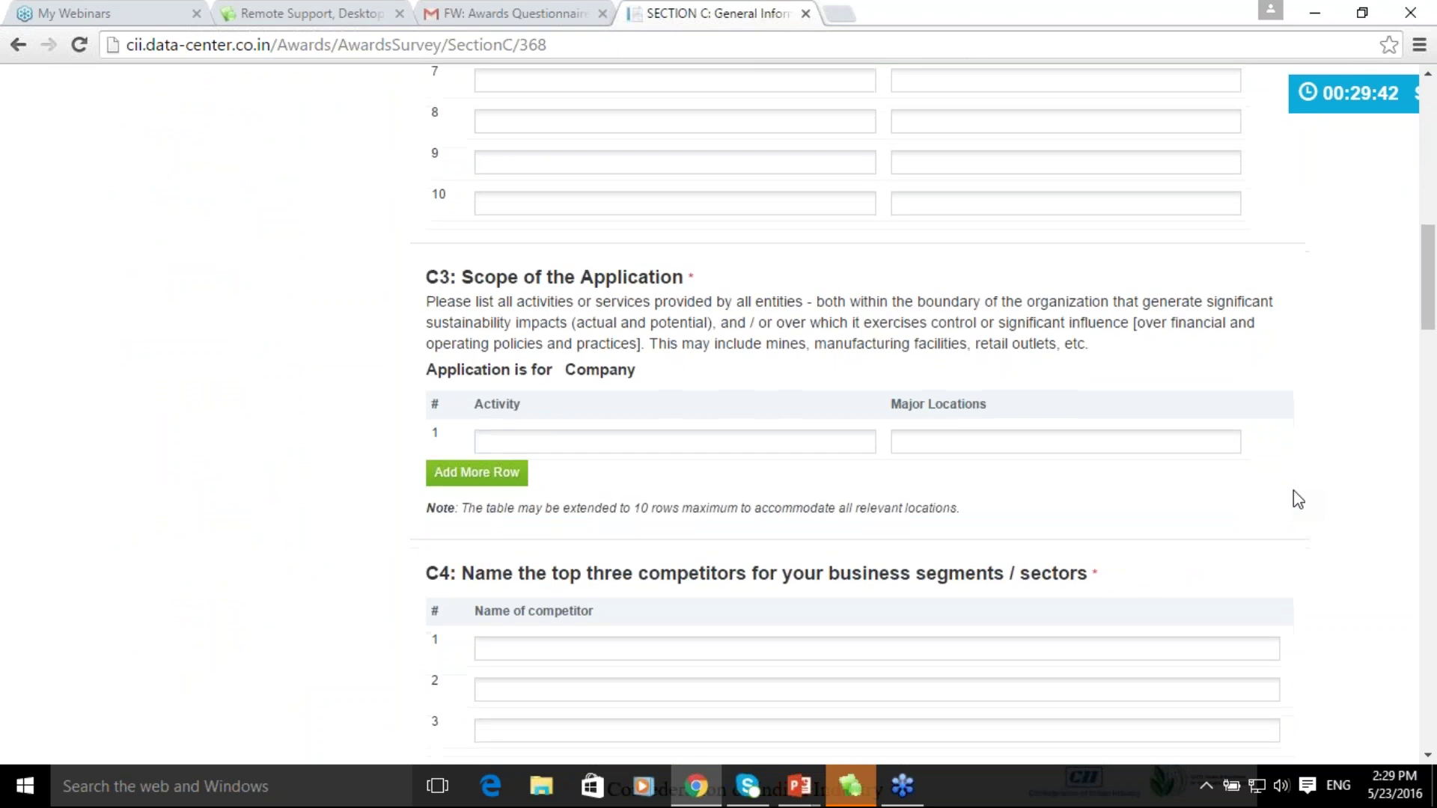
scroll(1293, 492, down, 7)
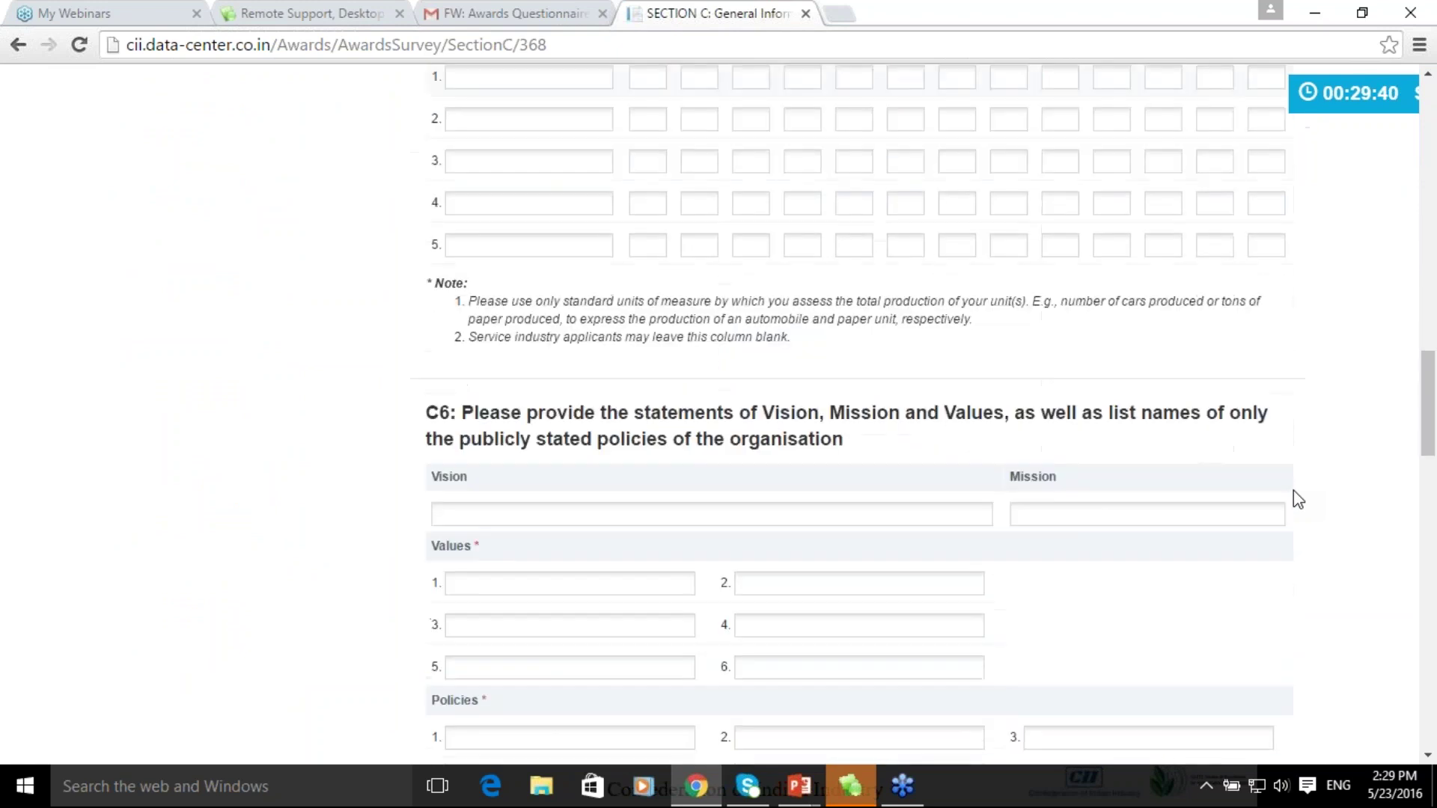
scroll(1298, 500, down, 1)
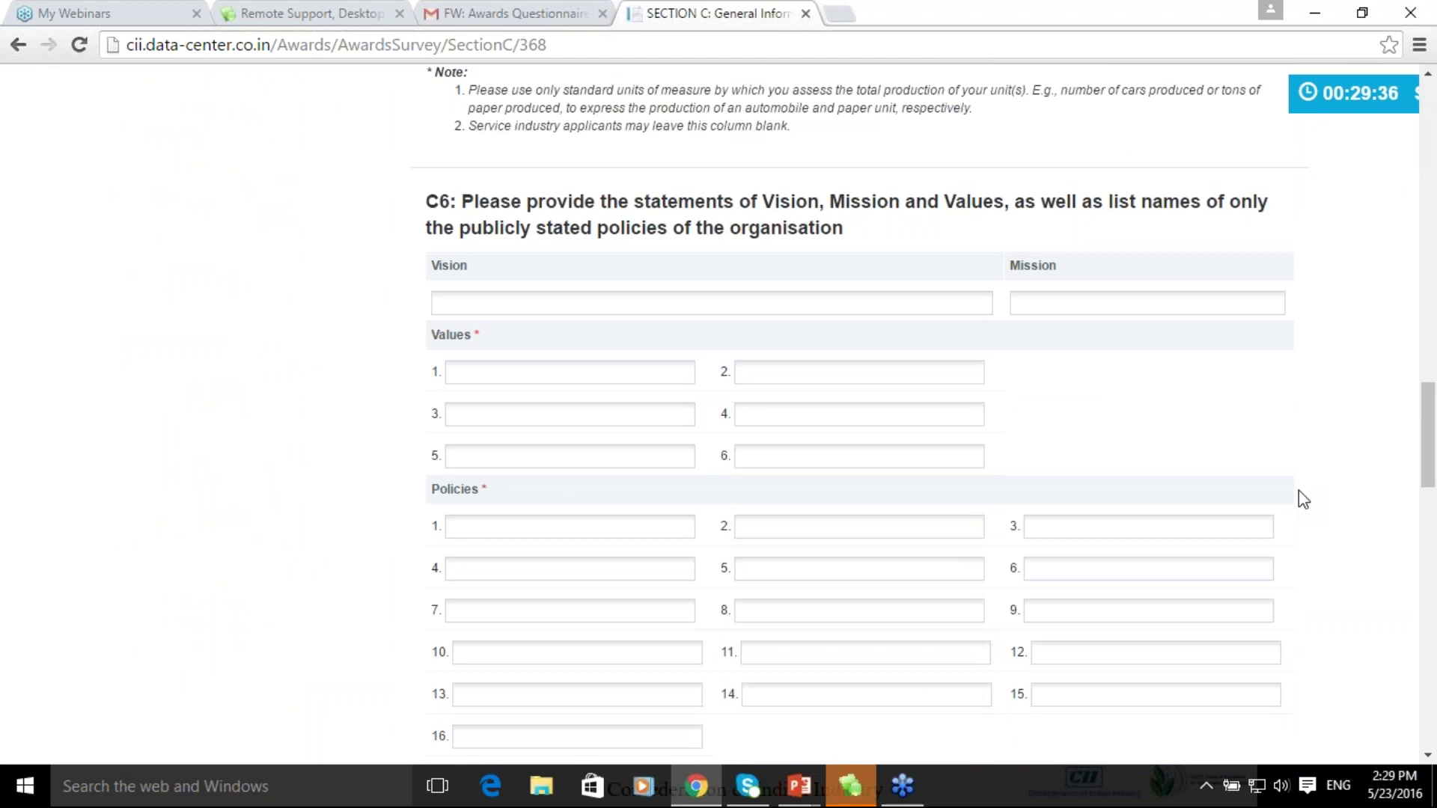
scroll(1299, 491, down, 5)
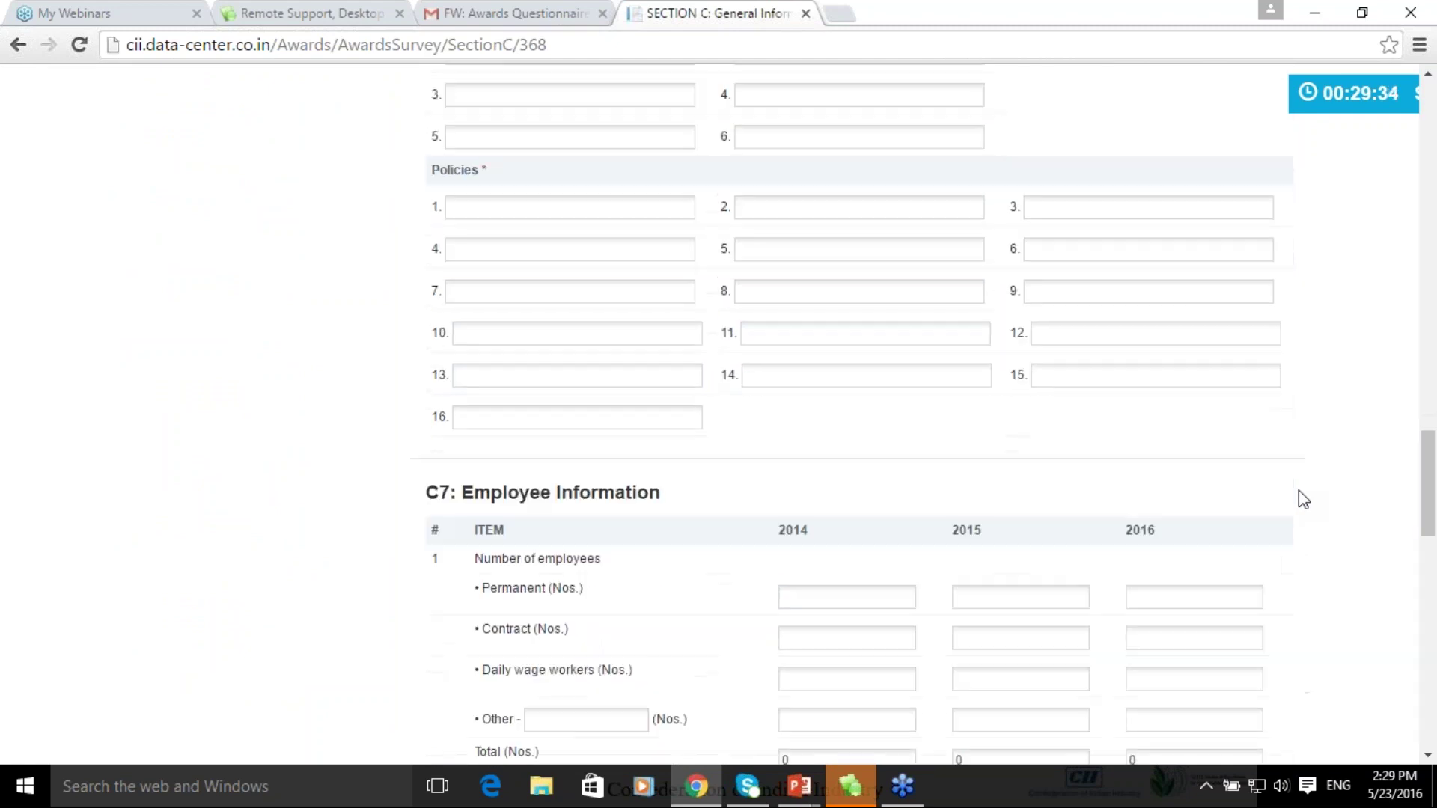
scroll(1299, 491, down, 2)
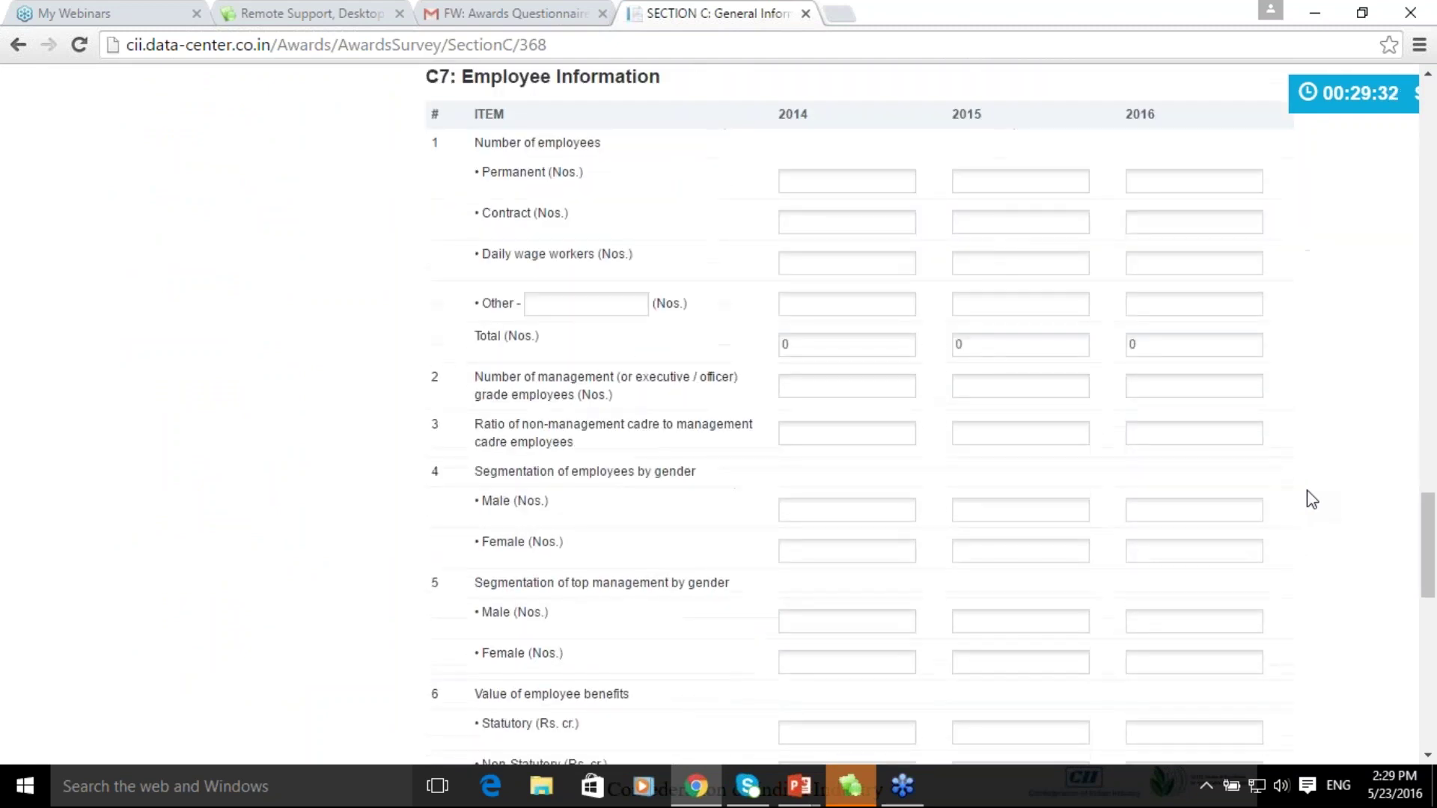
scroll(1311, 500, down, 2)
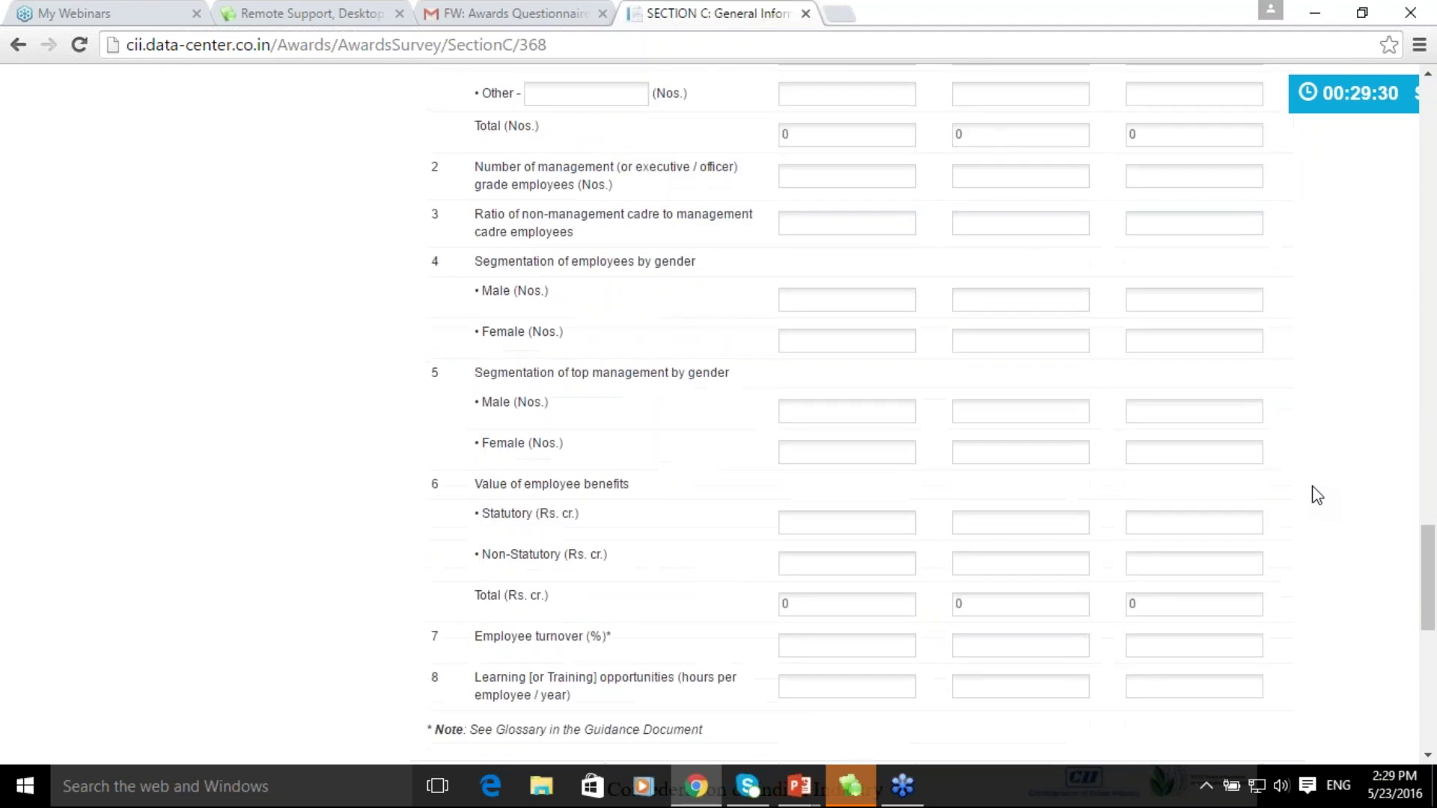
Review Section C in reverse, from the C6 vision and policies fields back to the year of establishment.
scroll(1317, 495, up, 10)
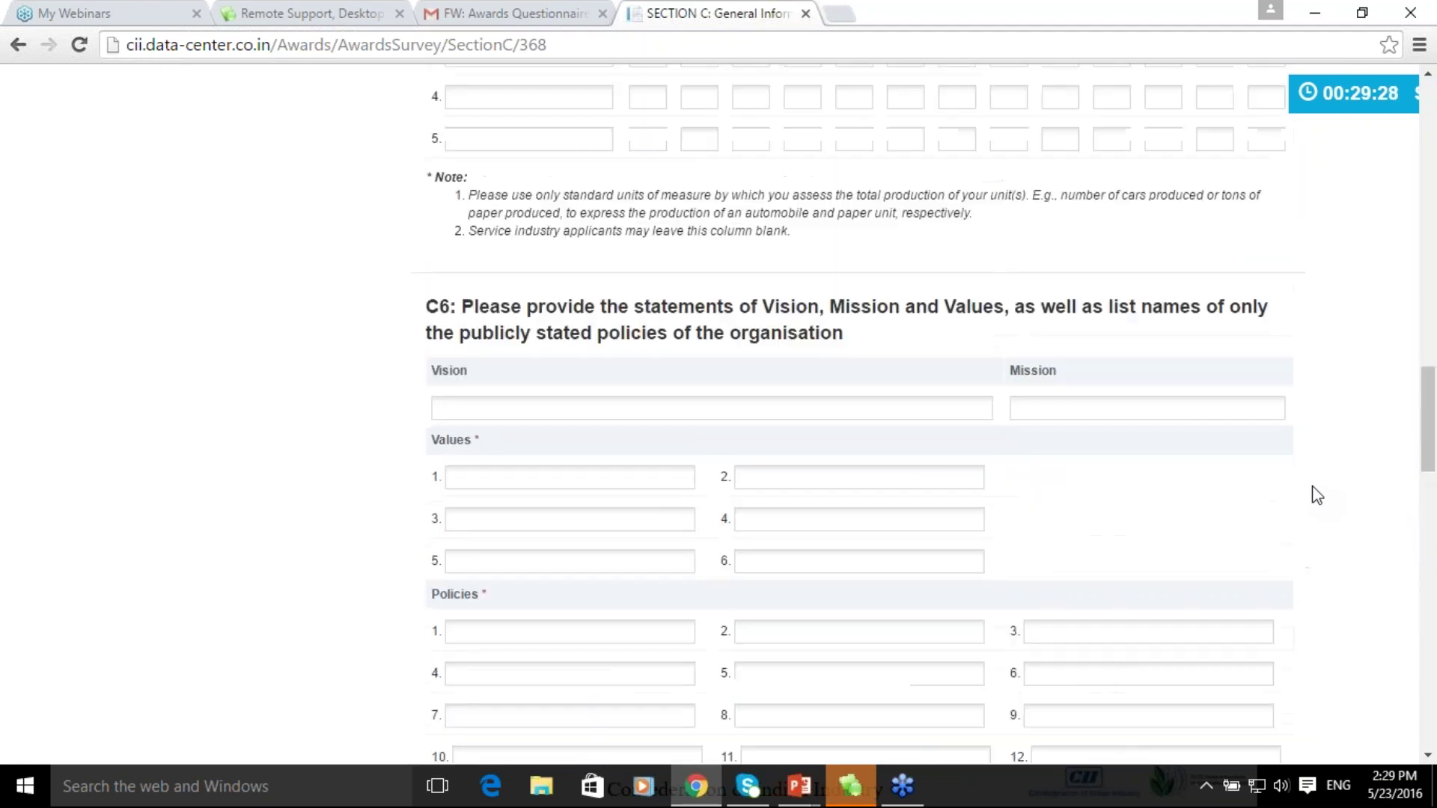
scroll(1317, 495, up, 4)
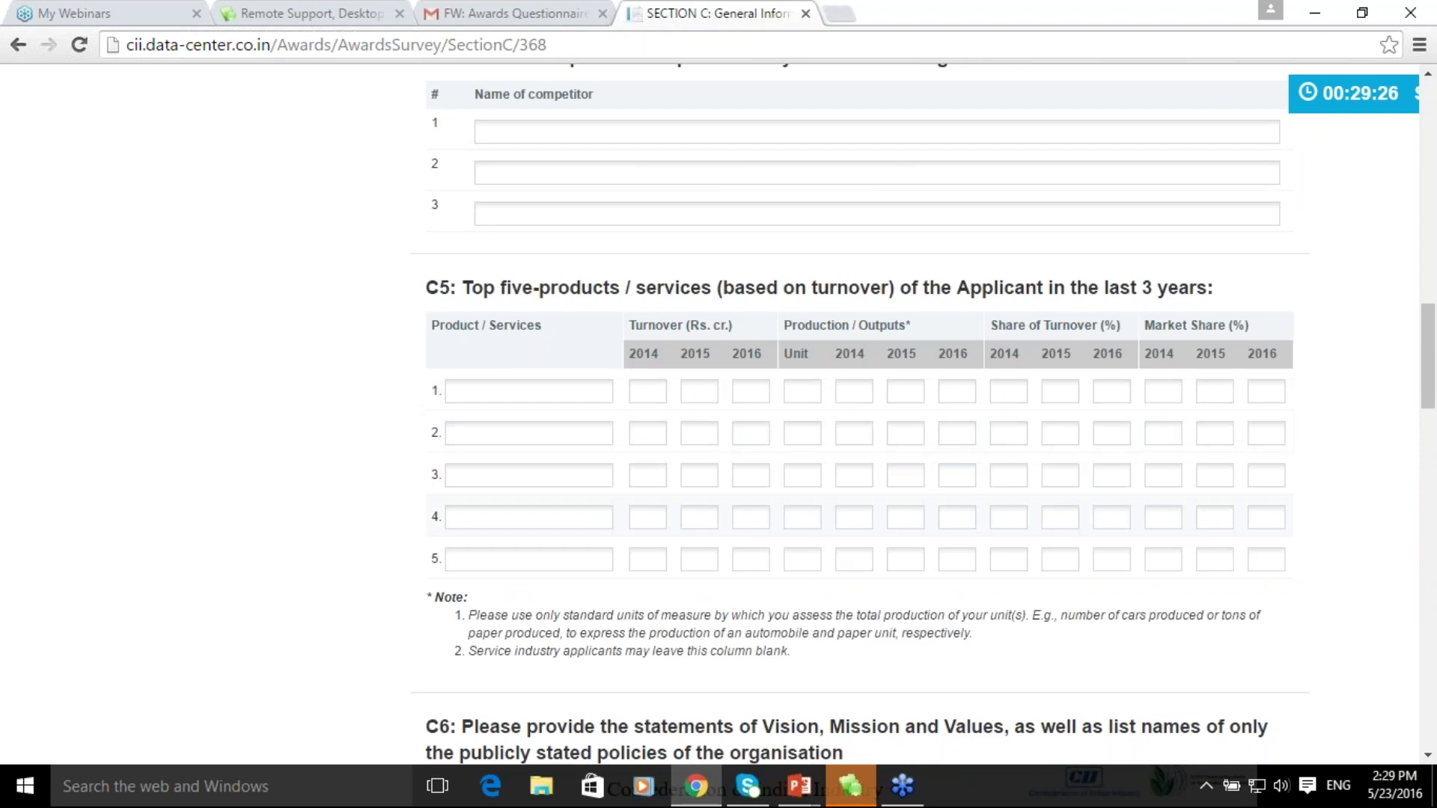
scroll(1298, 685, up, 5)
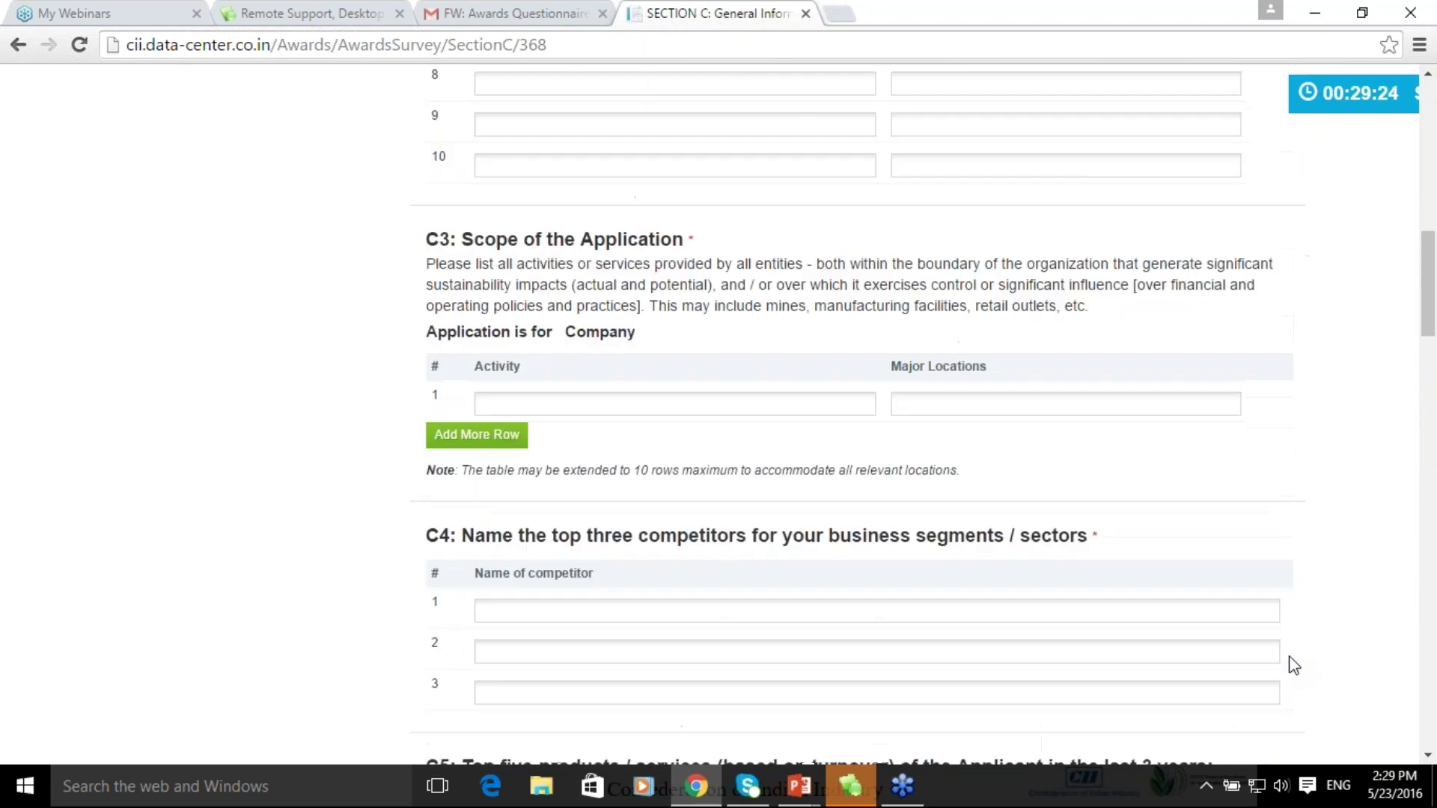
scroll(1295, 663, up, 1)
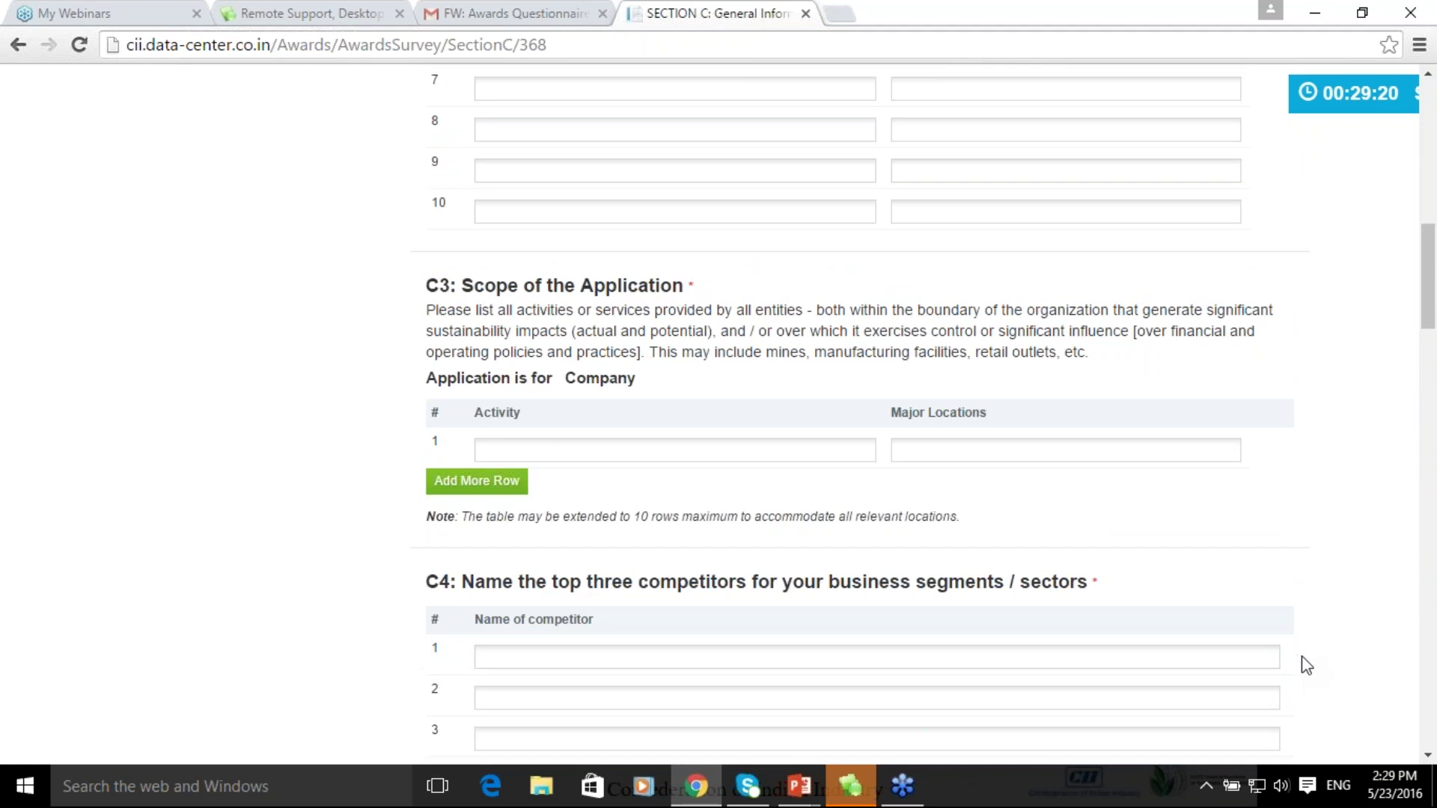
scroll(1302, 664, up, 10)
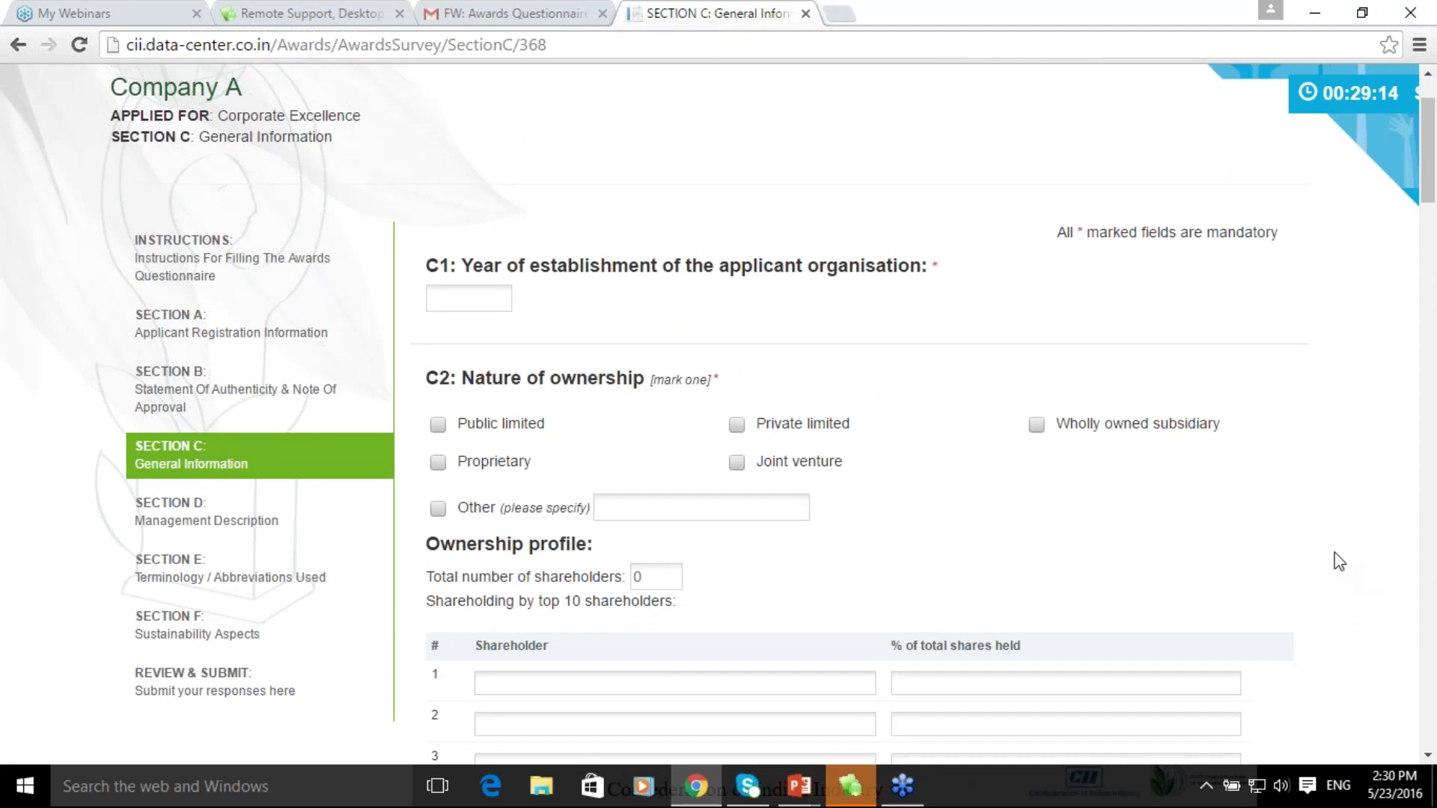
Examine the C2 ownership profile and shareholder table, and the C3 Scope of the Application question with its activity and location fields.
scroll(1345, 560, down, 1)
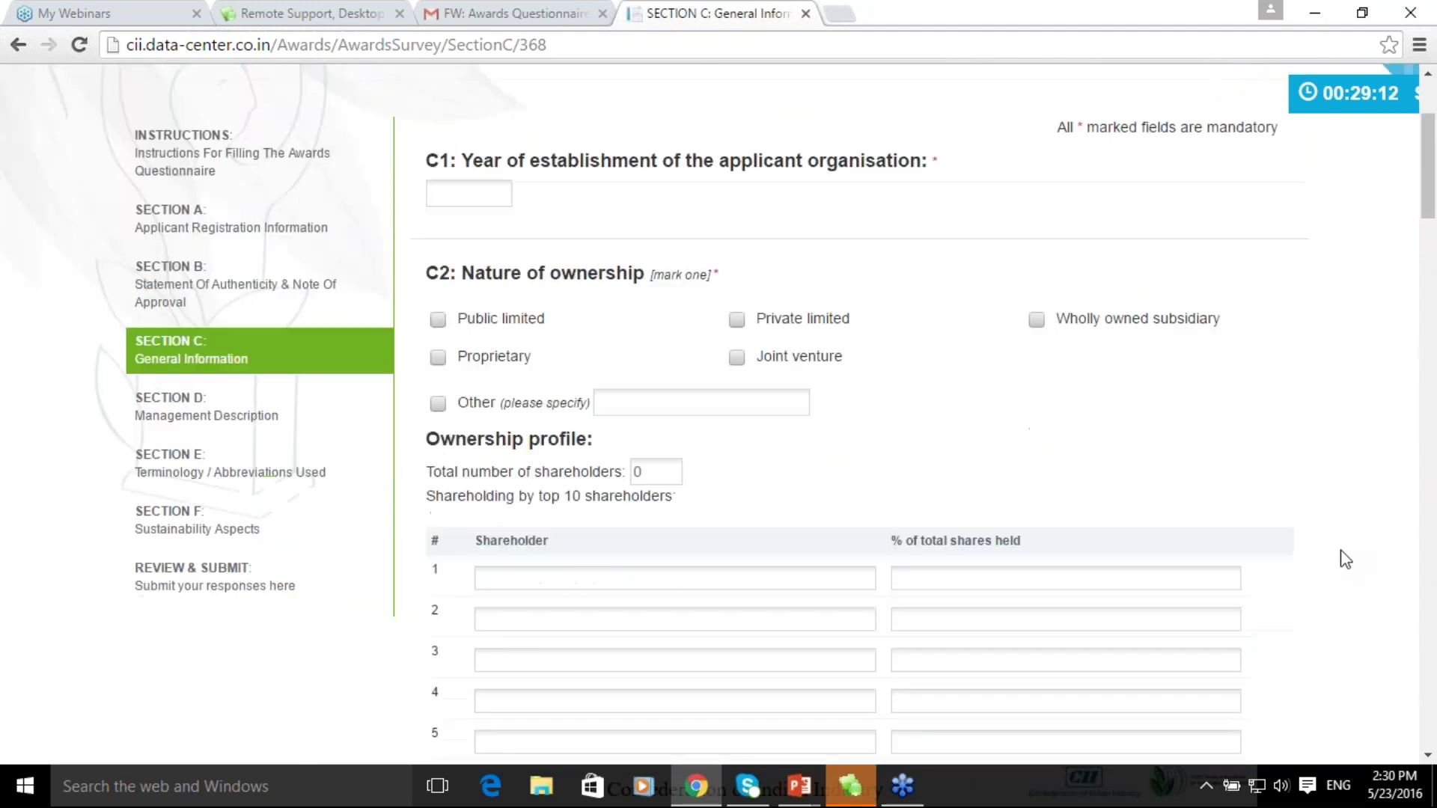
scroll(1347, 558, down, 1)
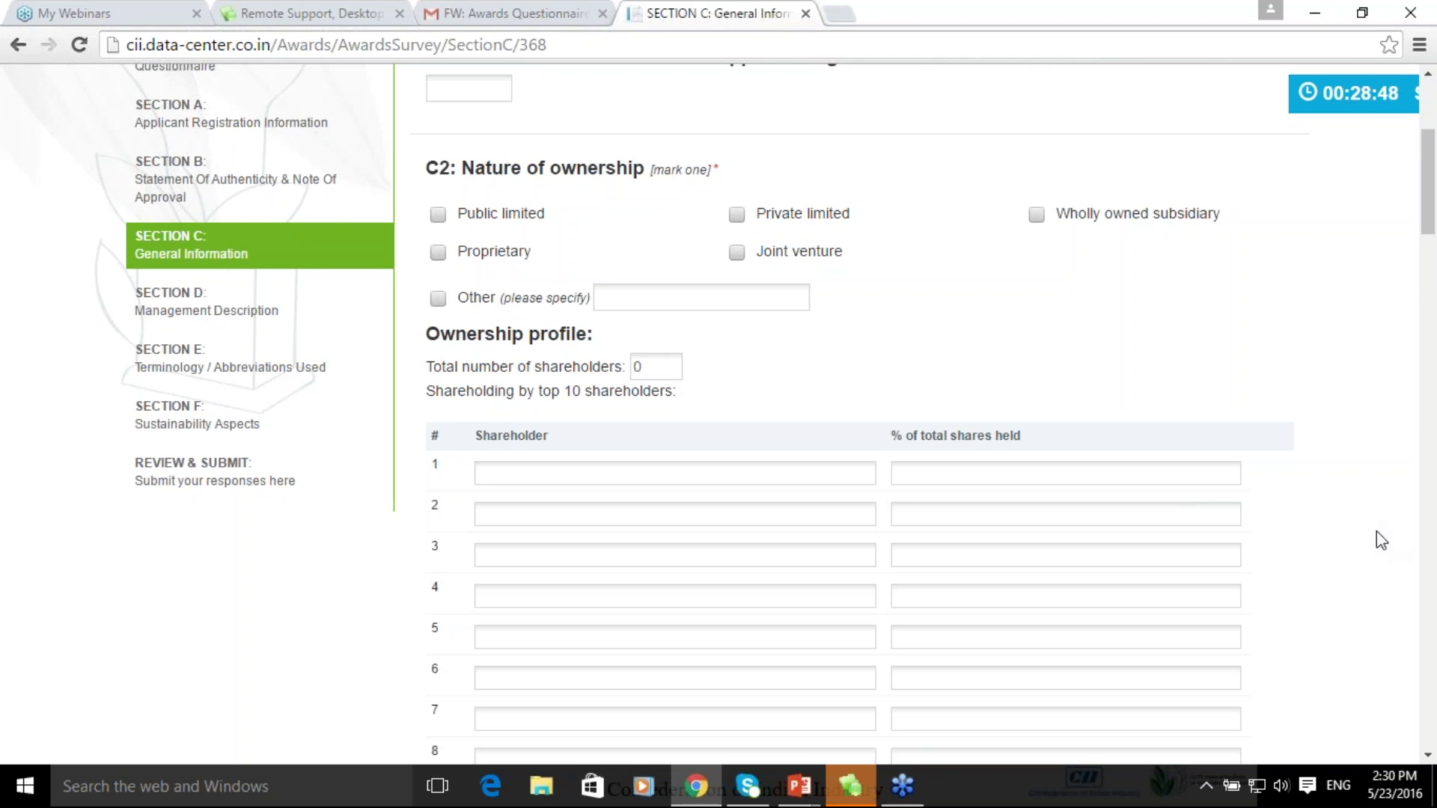
scroll(1382, 540, down, 5)
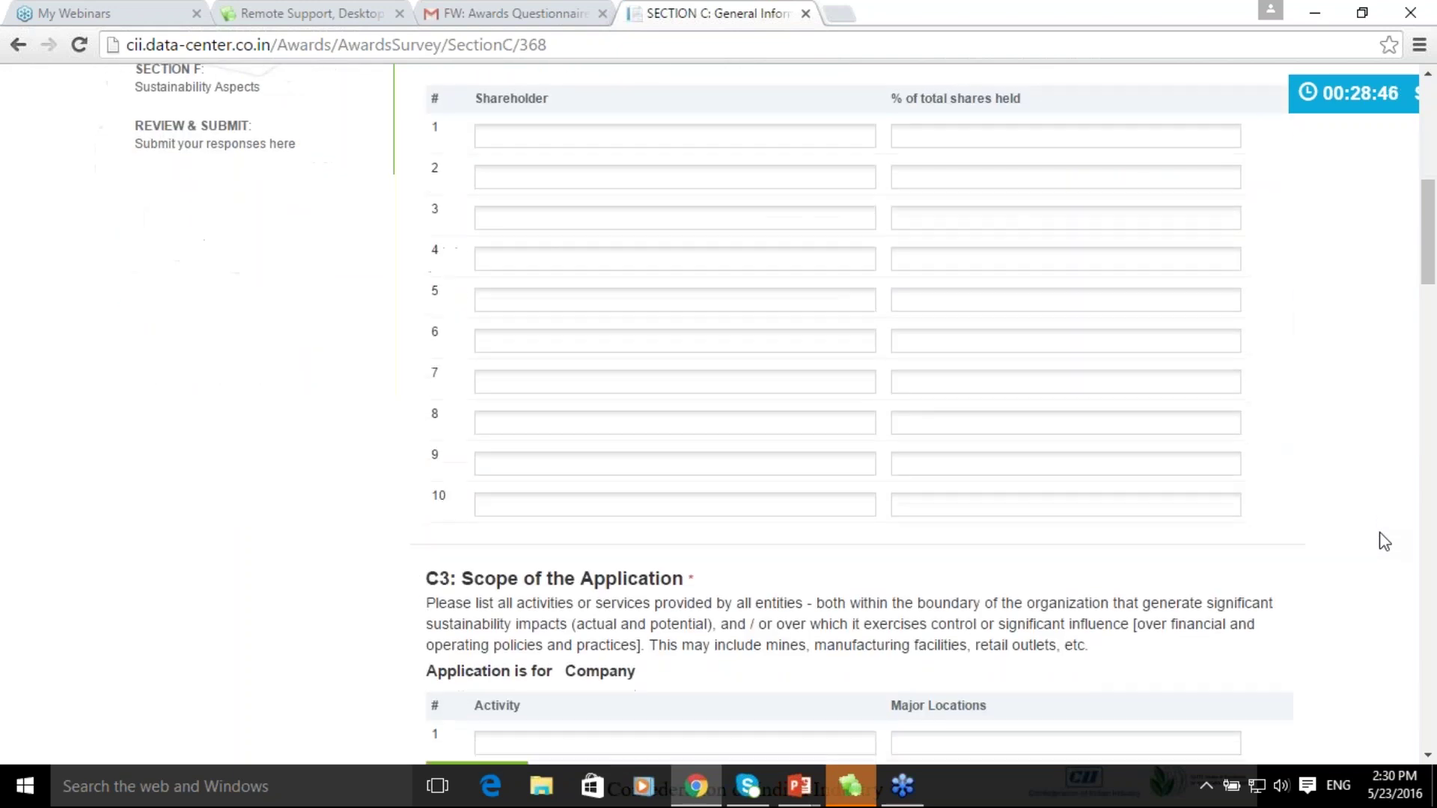
scroll(1381, 541, down, 6)
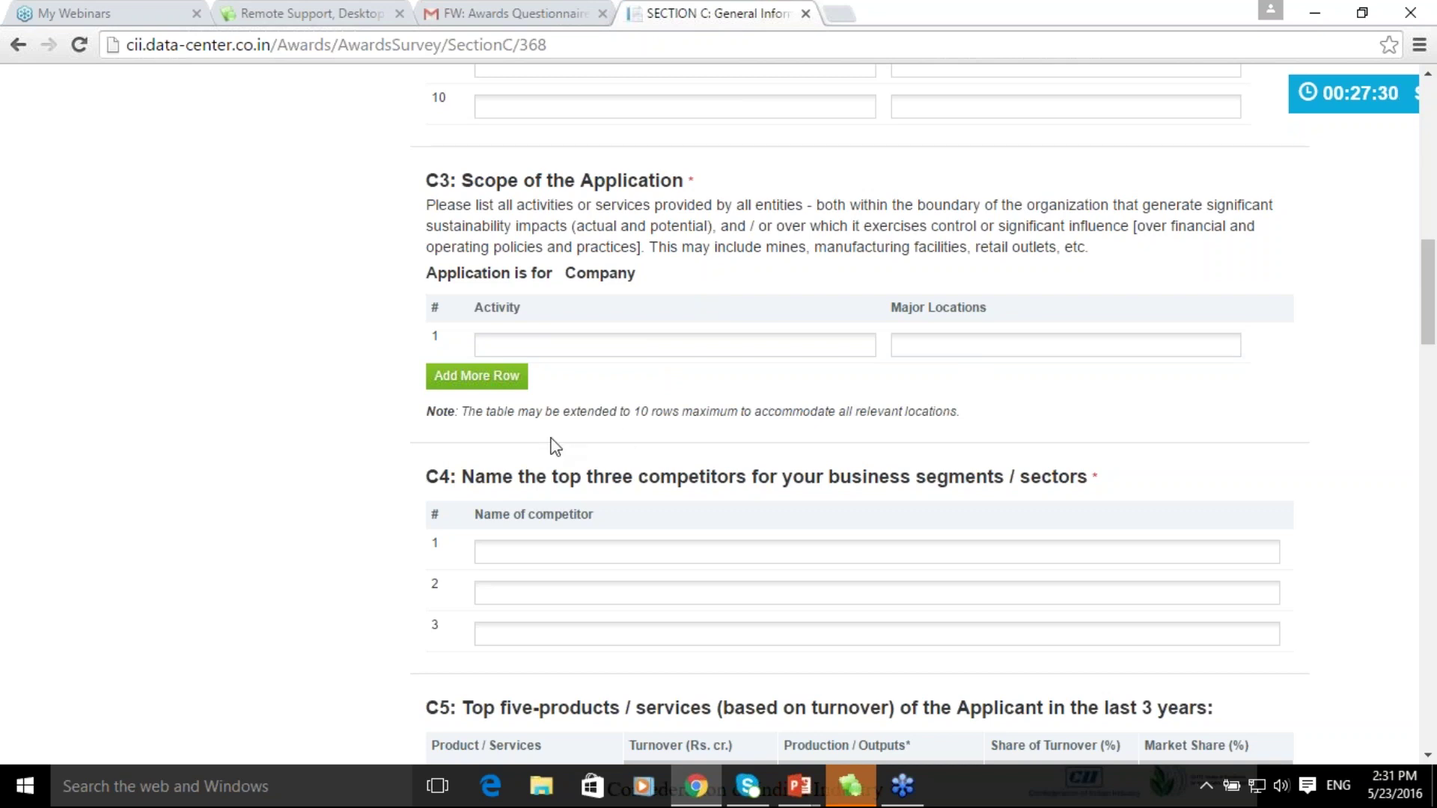
scroll(267, 346, up, 2)
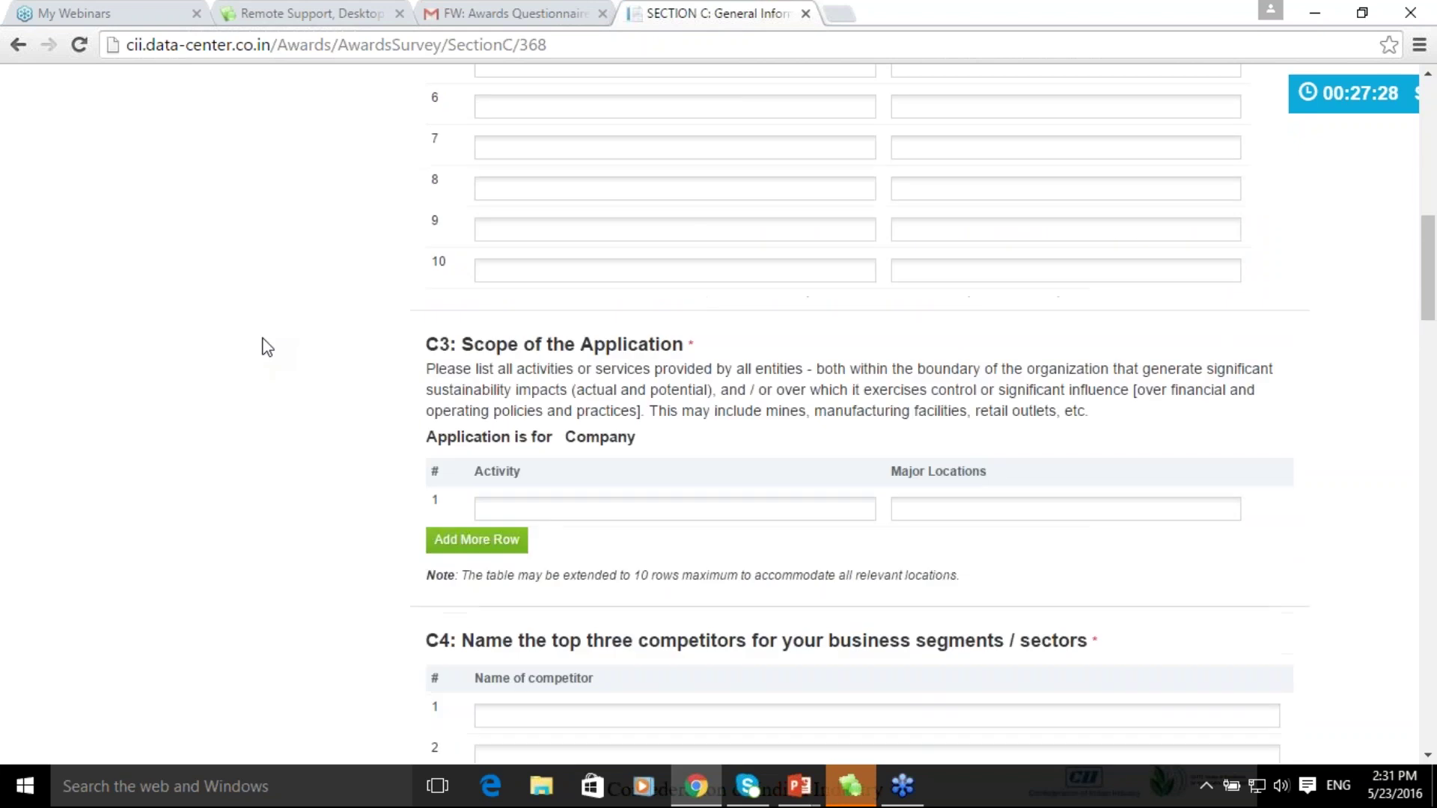
scroll(267, 347, up, 4)
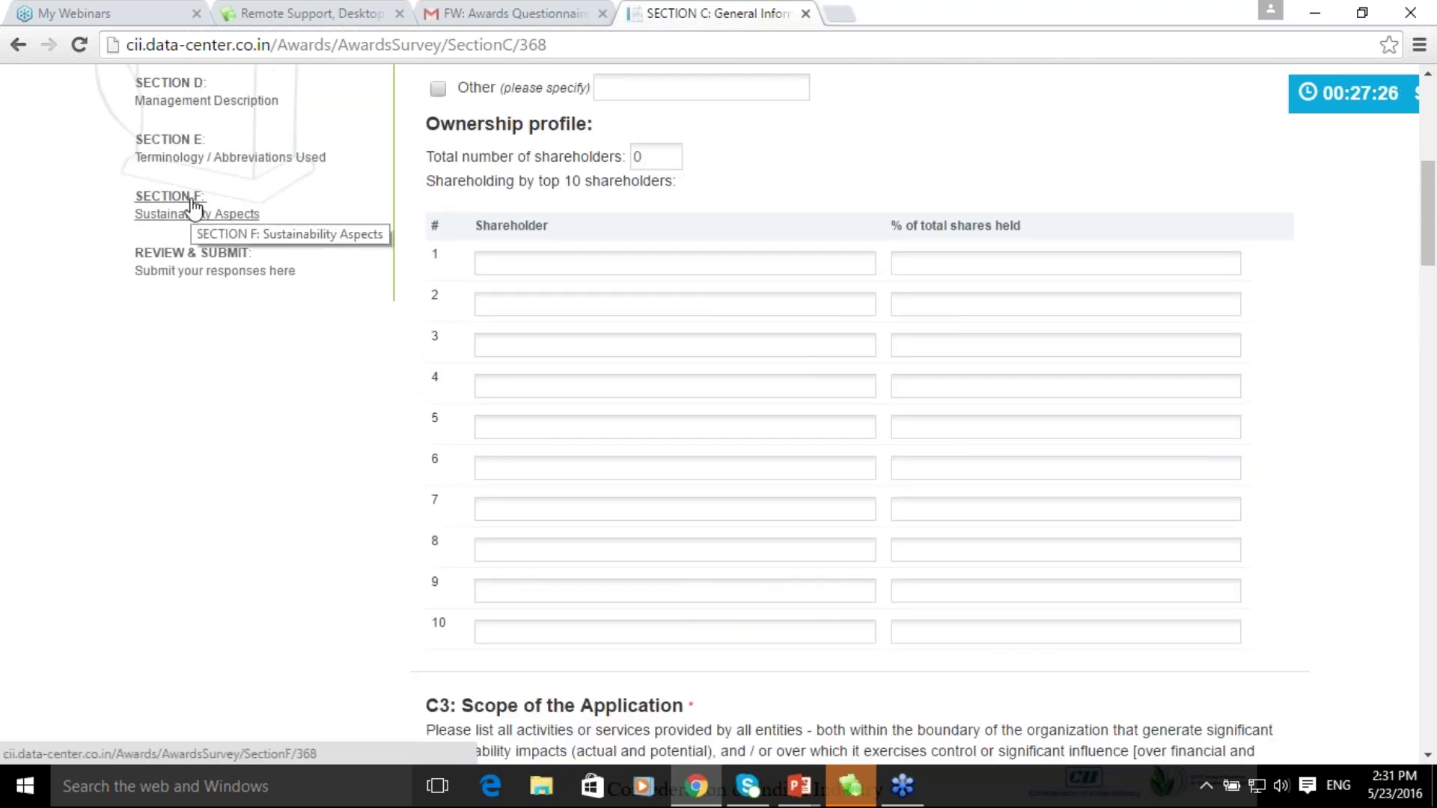
scroll(359, 488, down, 4)
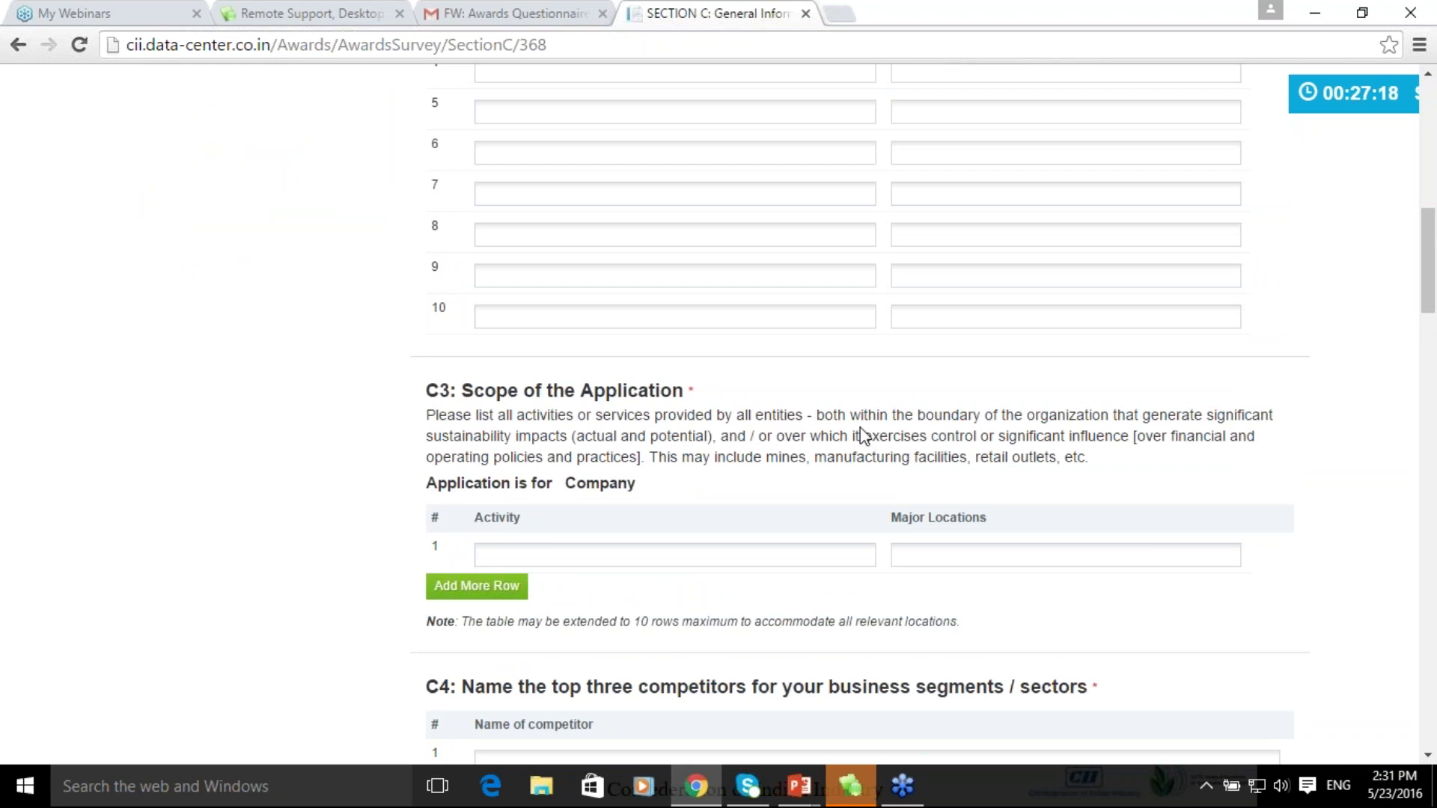
scroll(869, 434, down, 2)
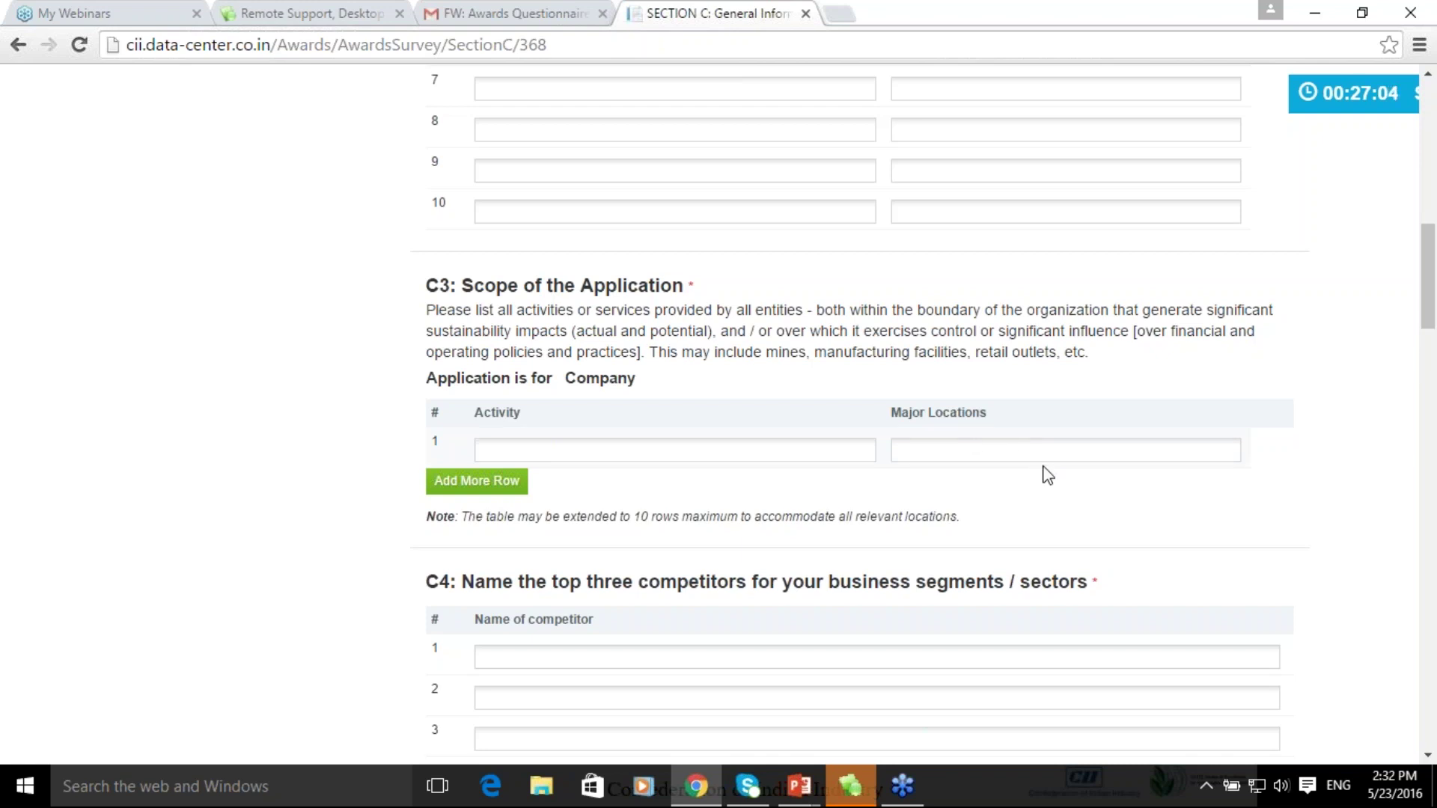
Open Section D: Management Description of the questionnaire.
scroll(1047, 475, up, 8)
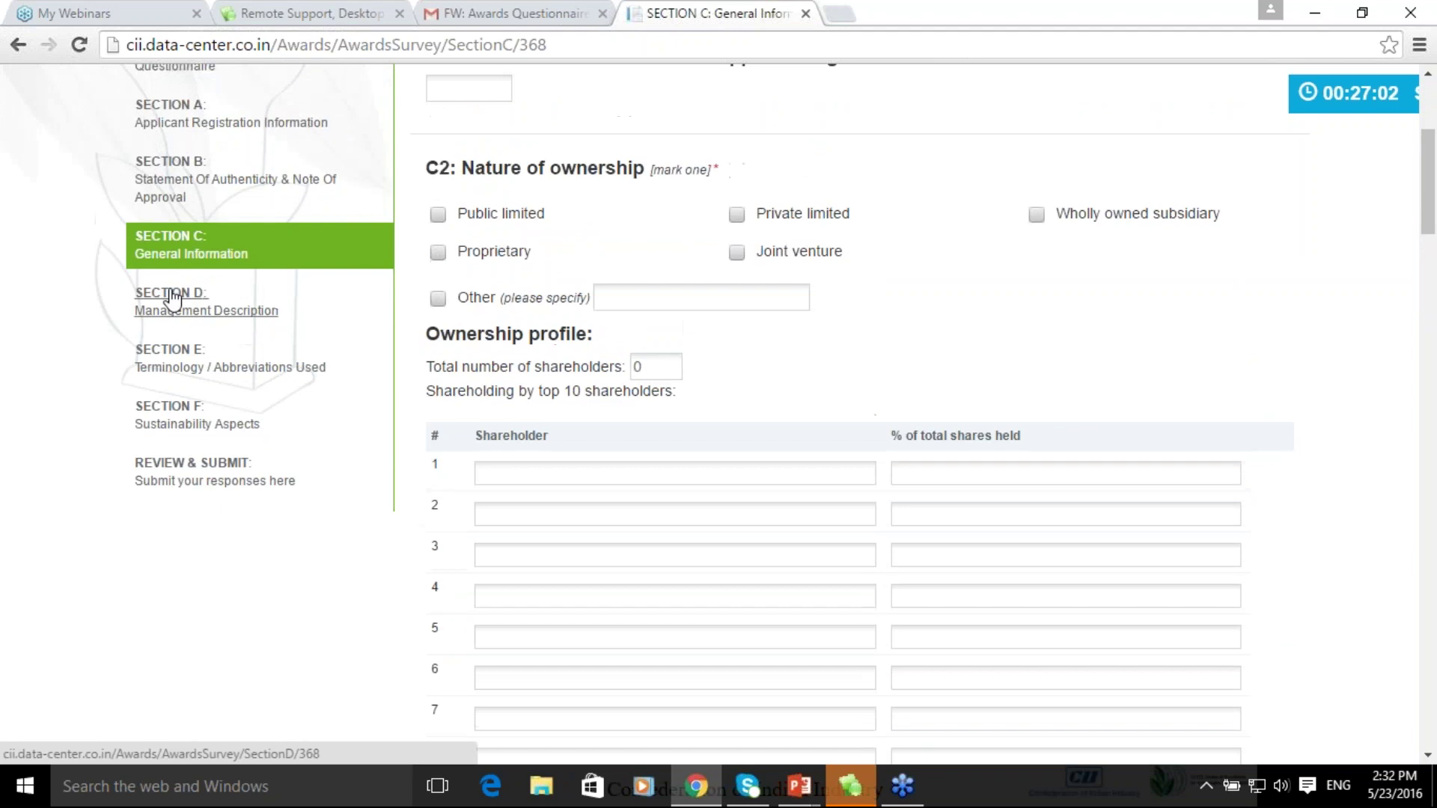
click(172, 298)
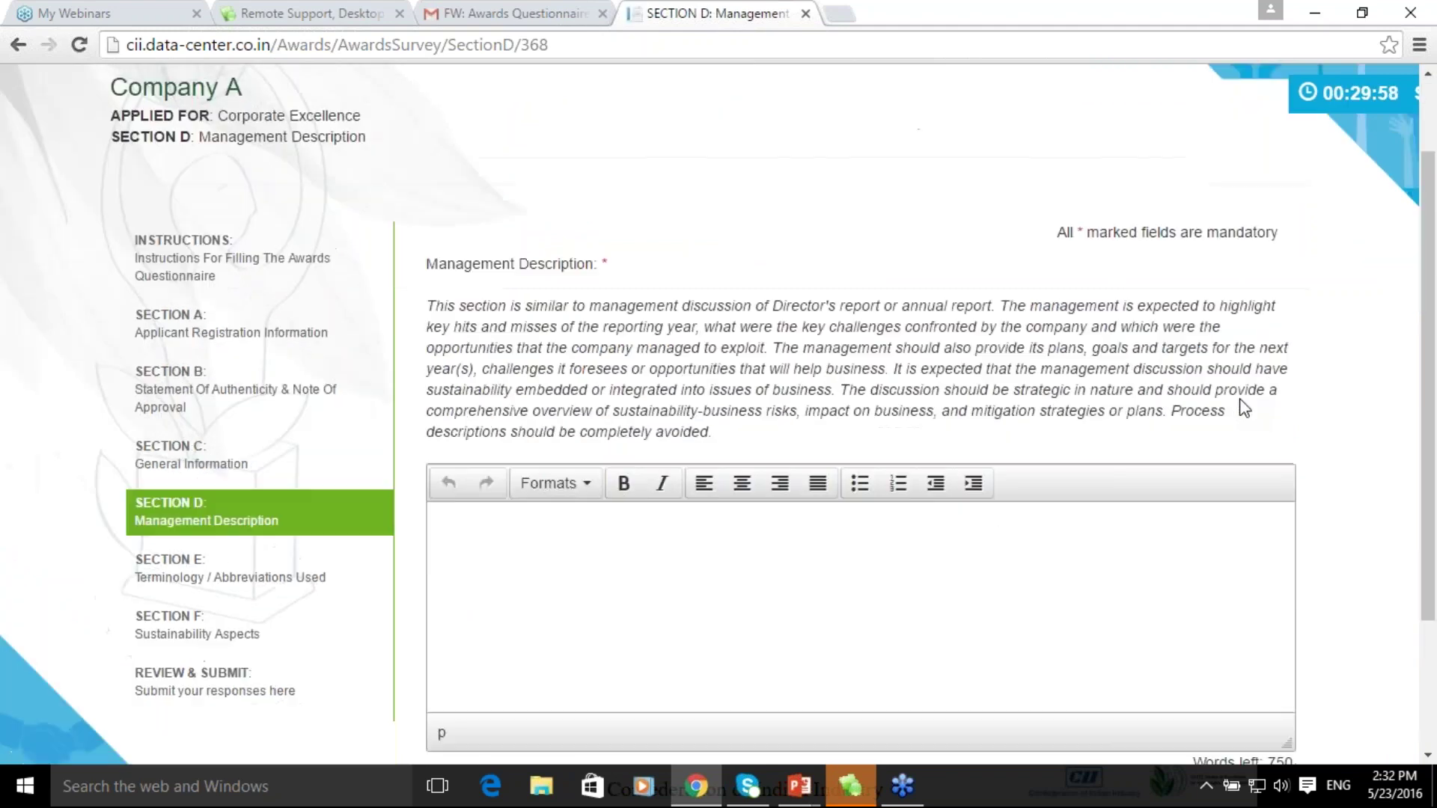
Open Section E: Terminology / Abbreviations Used and add a second row to its term and explanation table.
scroll(1265, 370, down, 1)
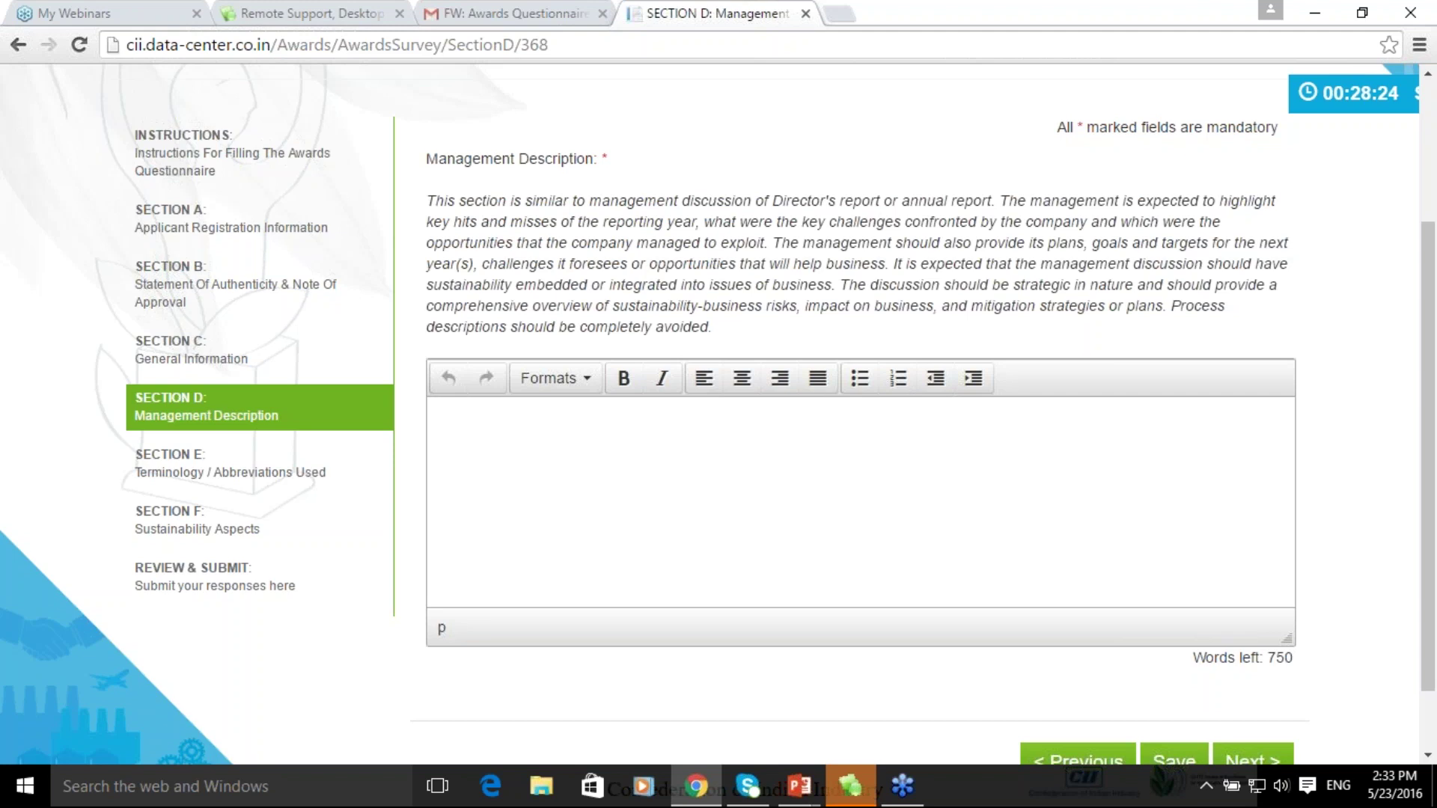
click(193, 468)
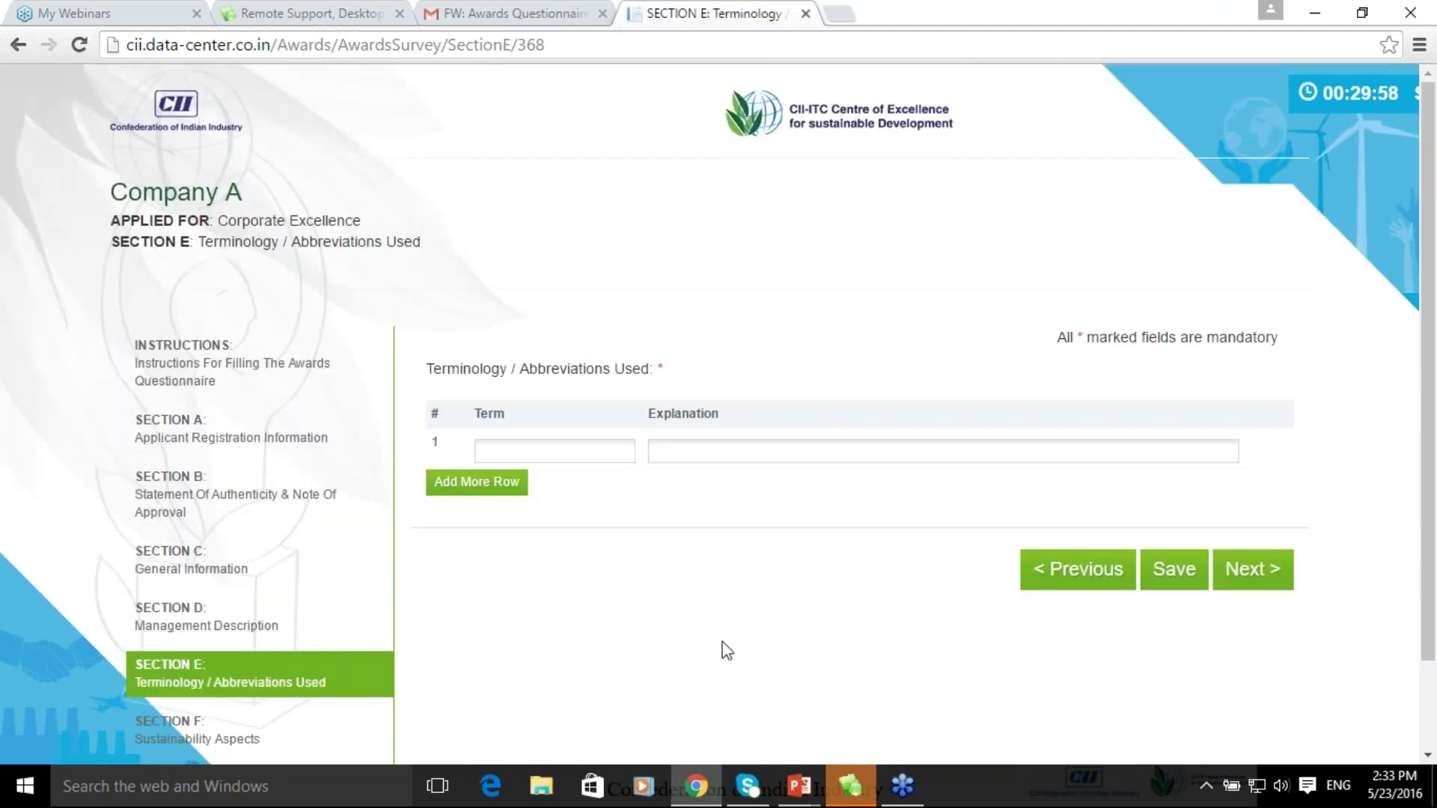
scroll(732, 632, down, 2)
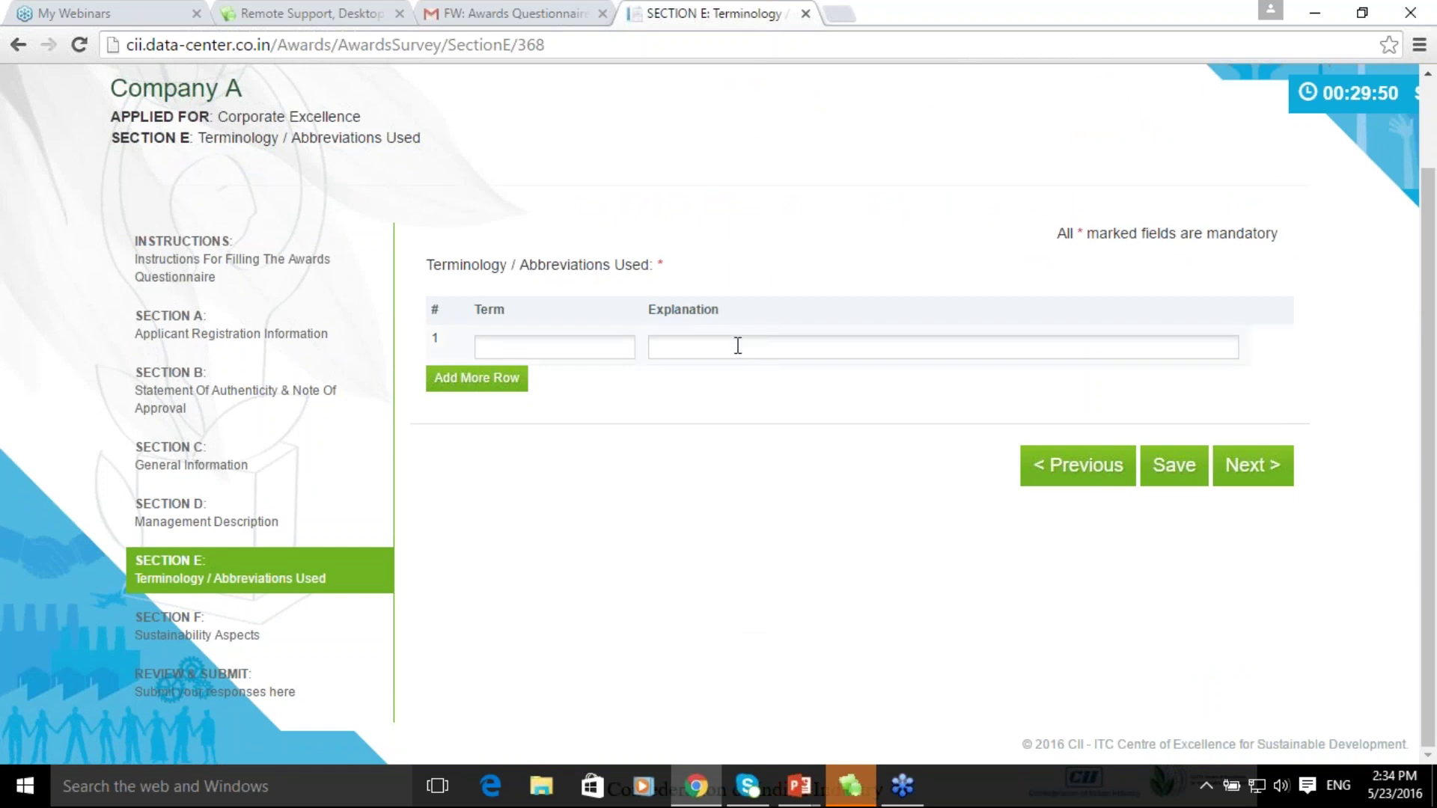
click(506, 388)
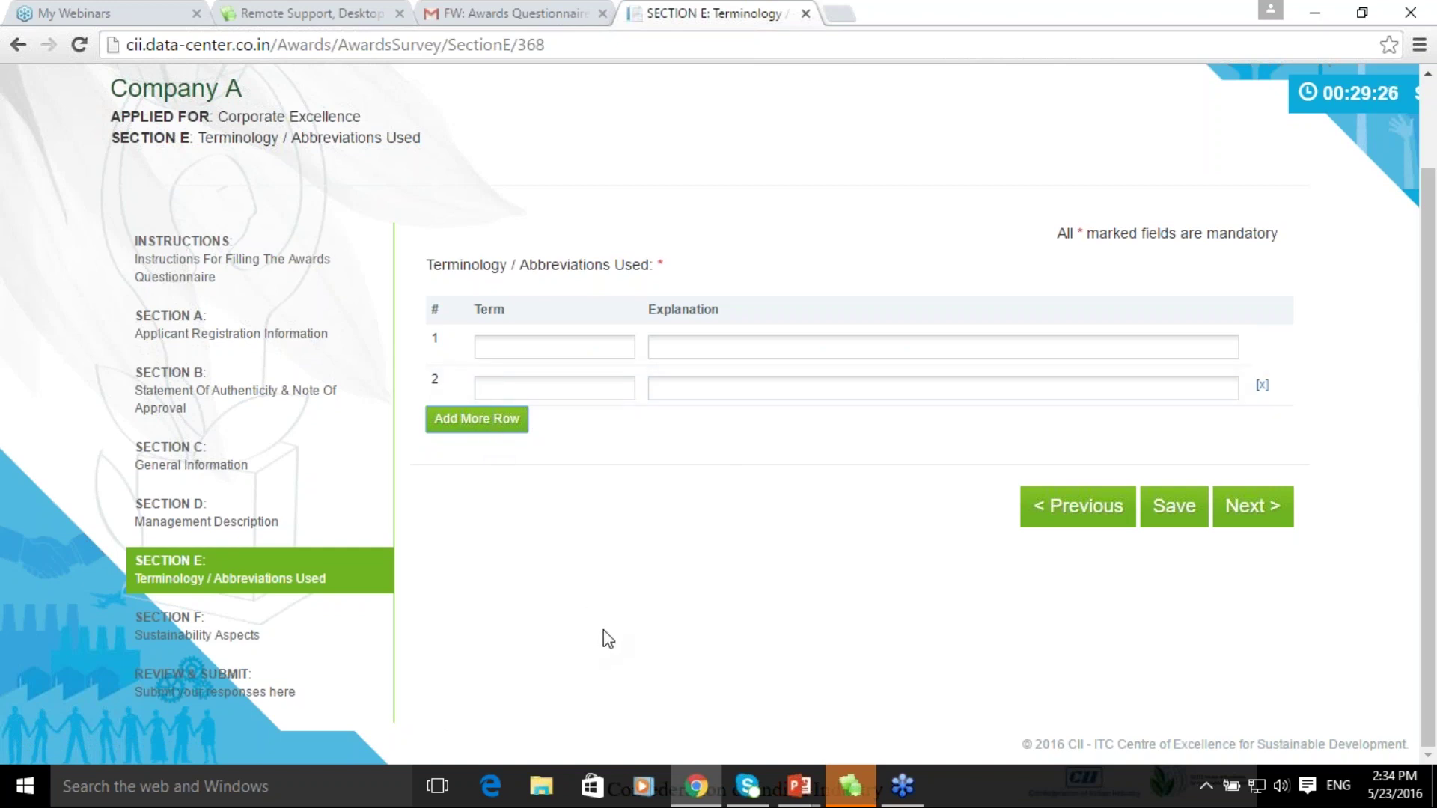
Open Section F: Sustainability Aspects, discarding unsaved changes, and look through the Corporate Governance questions from CG 01 to CG 10.
click(189, 625)
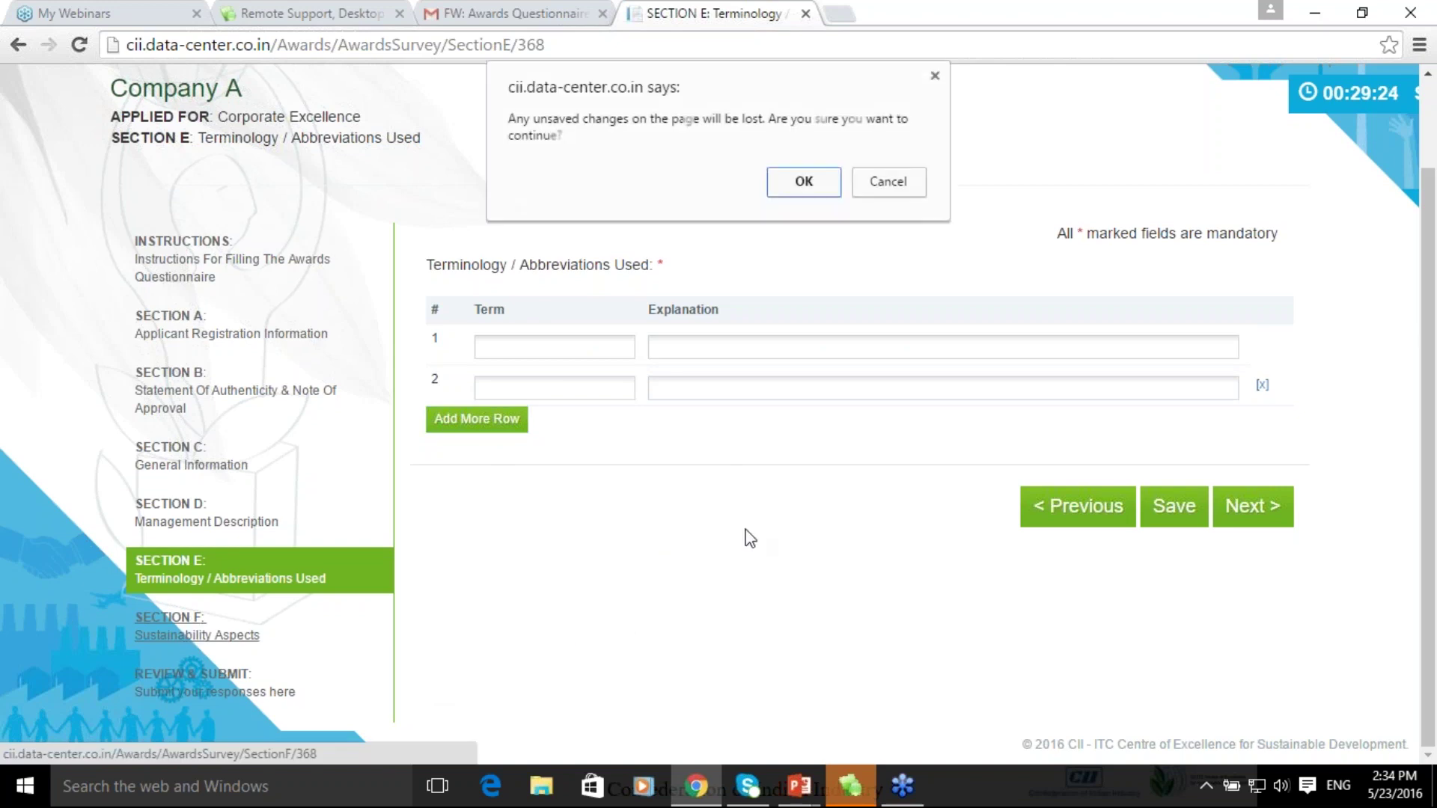
click(820, 194)
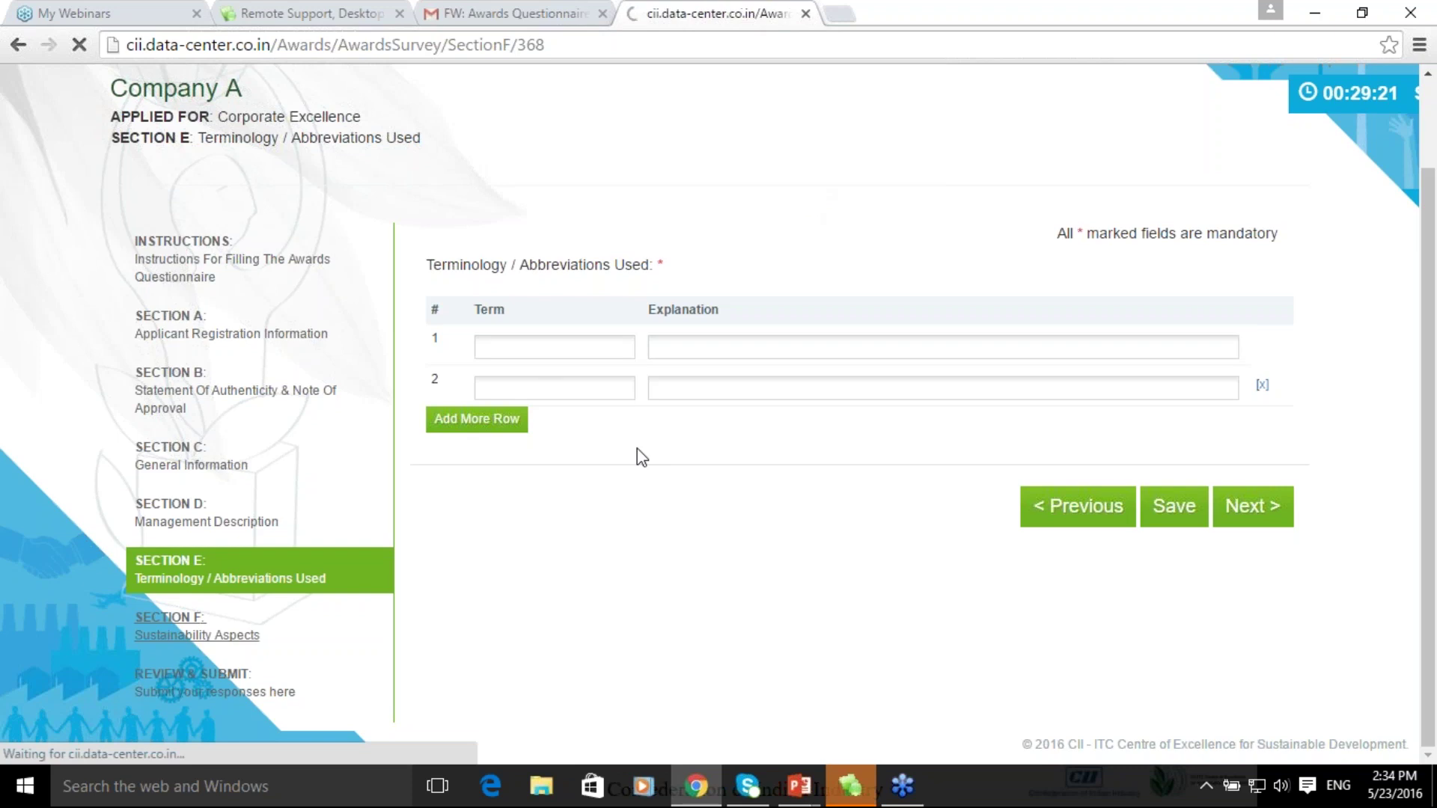
scroll(861, 396, down, 7)
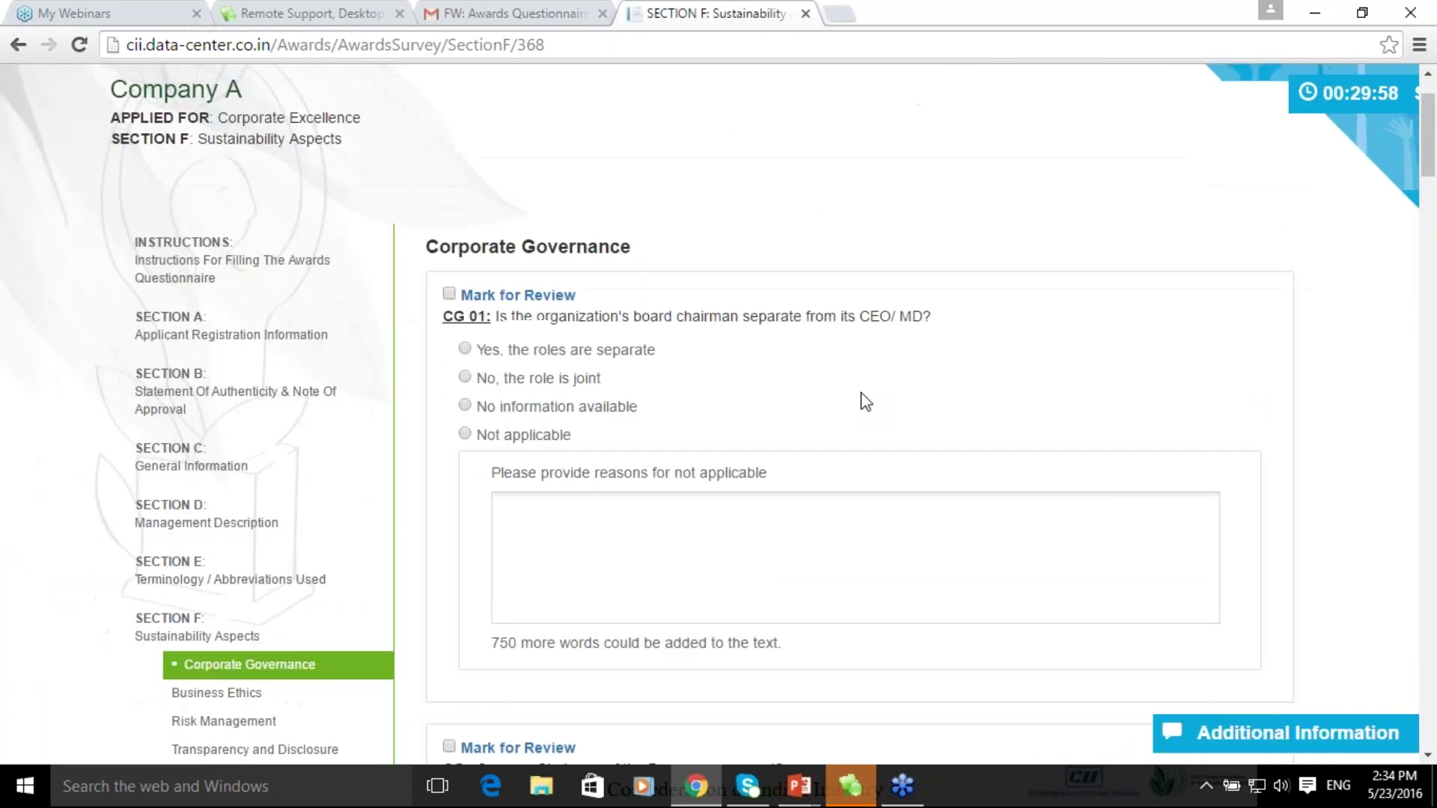
scroll(860, 398, down, 1)
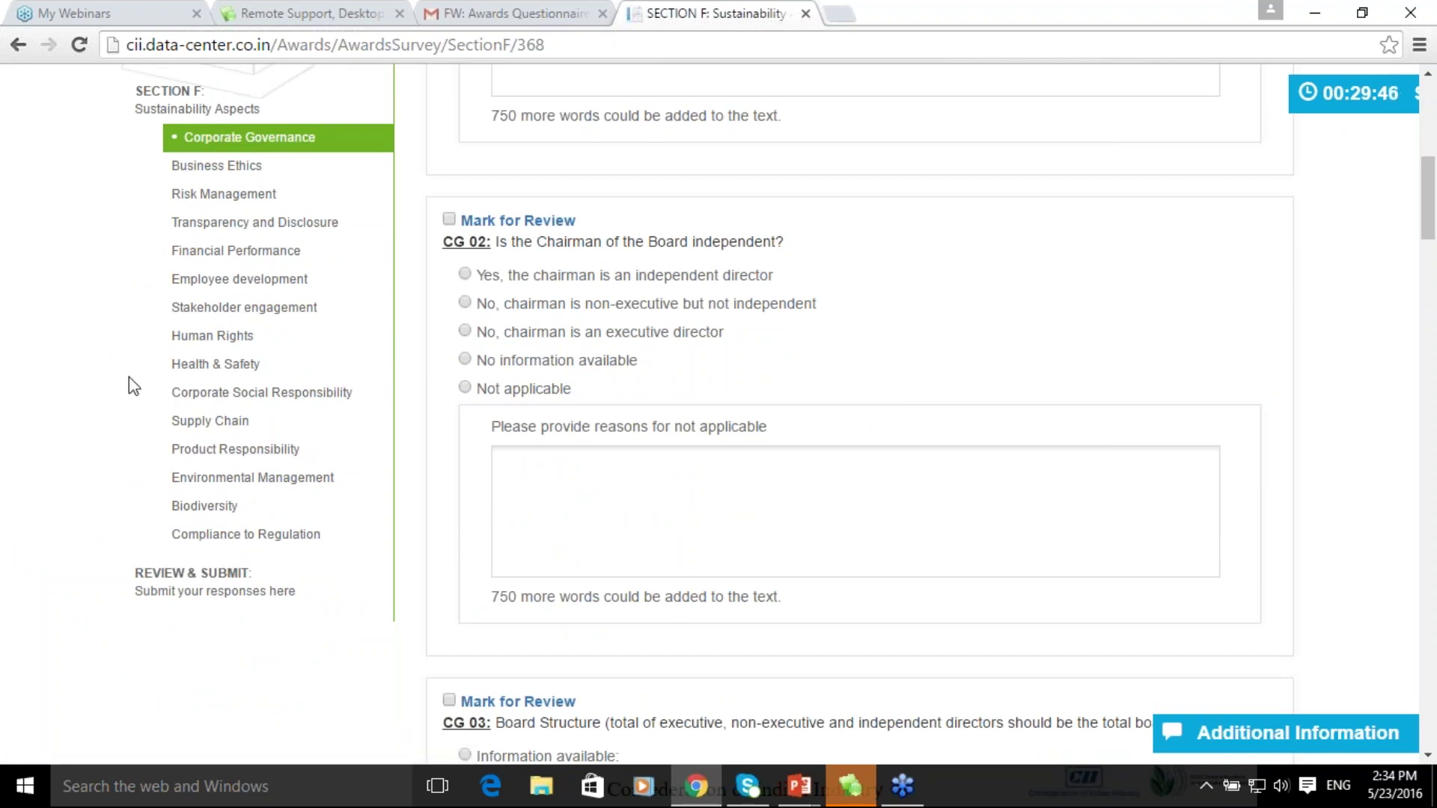
scroll(129, 376, up, 3)
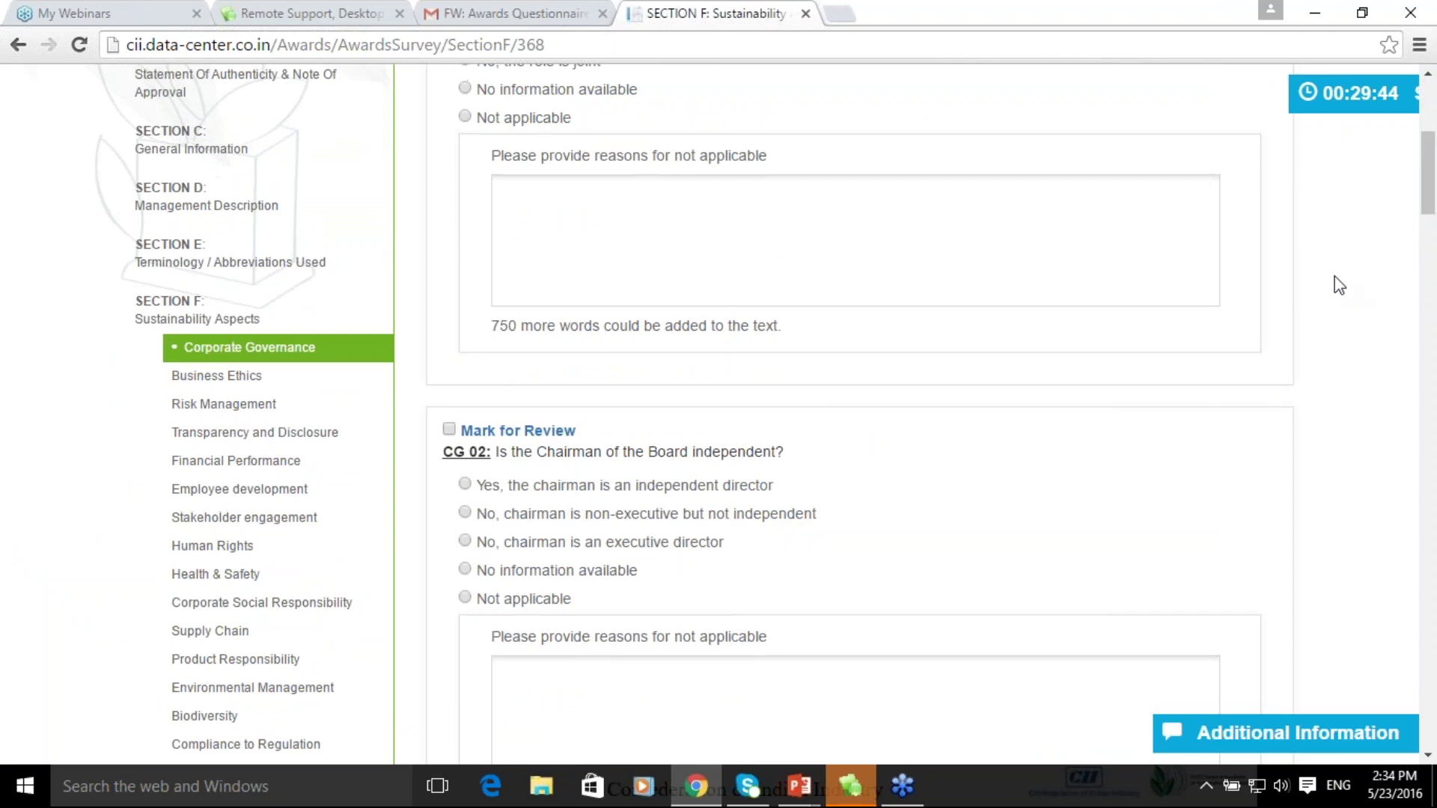
scroll(1334, 282, up, 5)
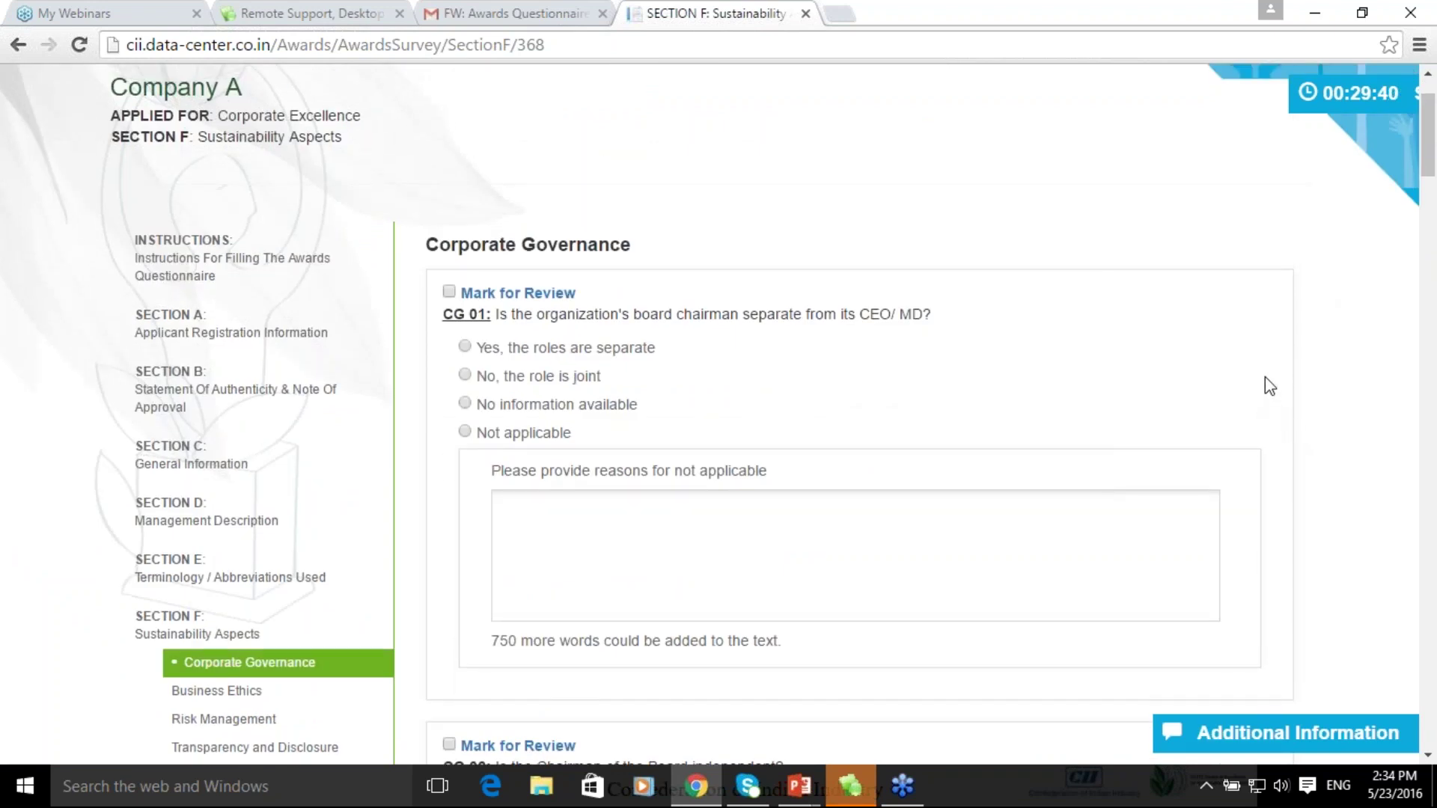
scroll(1276, 382, down, 11)
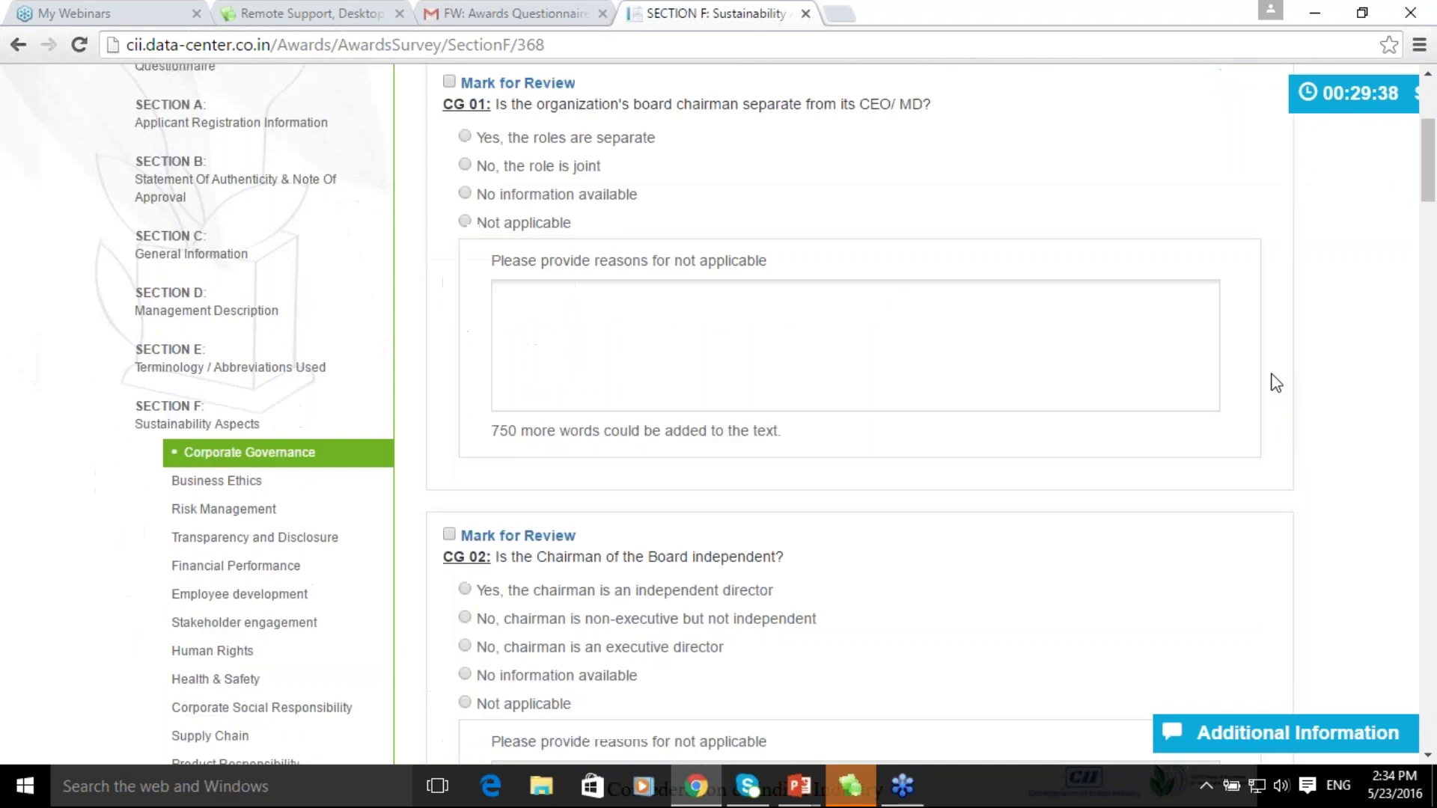
scroll(1282, 371, down, 18)
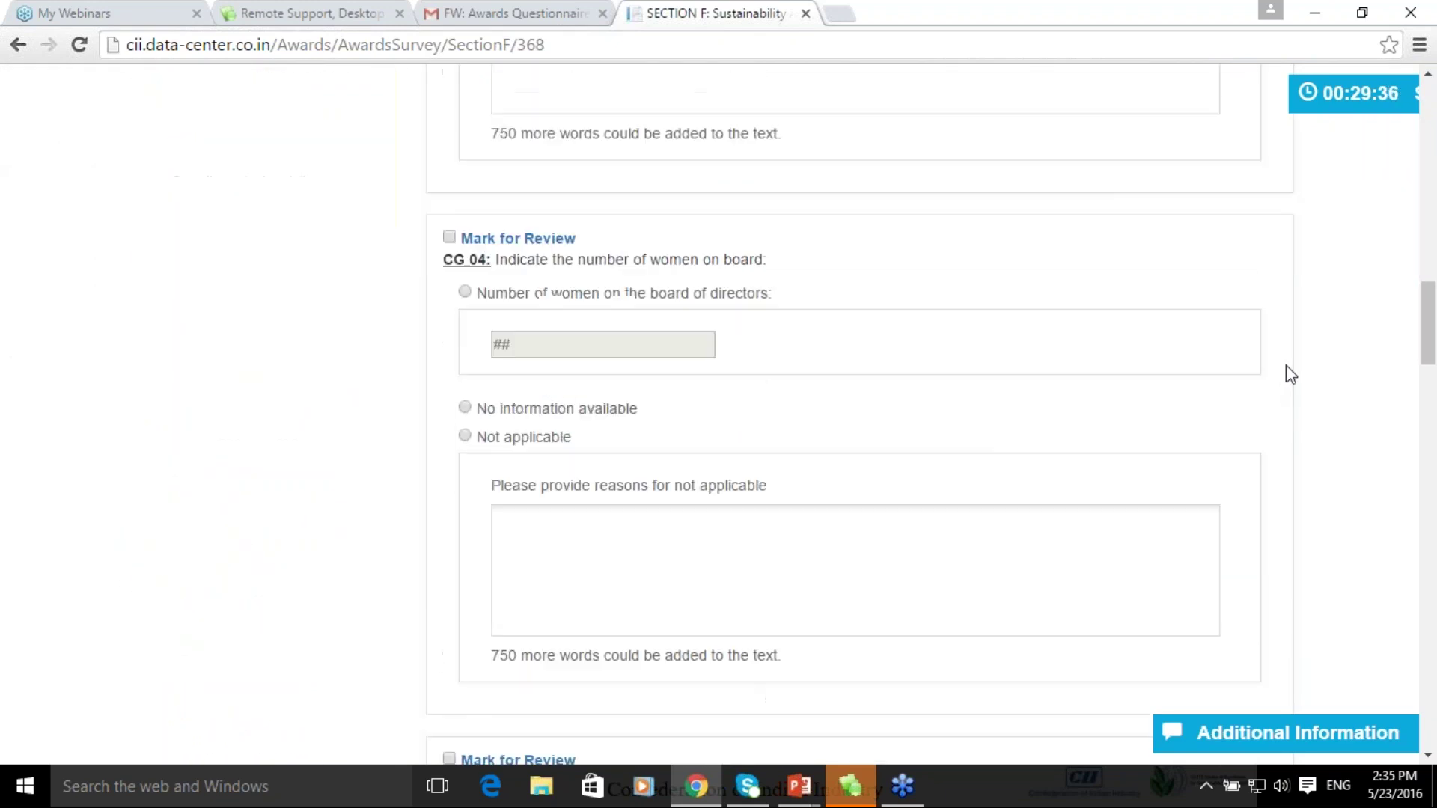
scroll(1286, 366, down, 20)
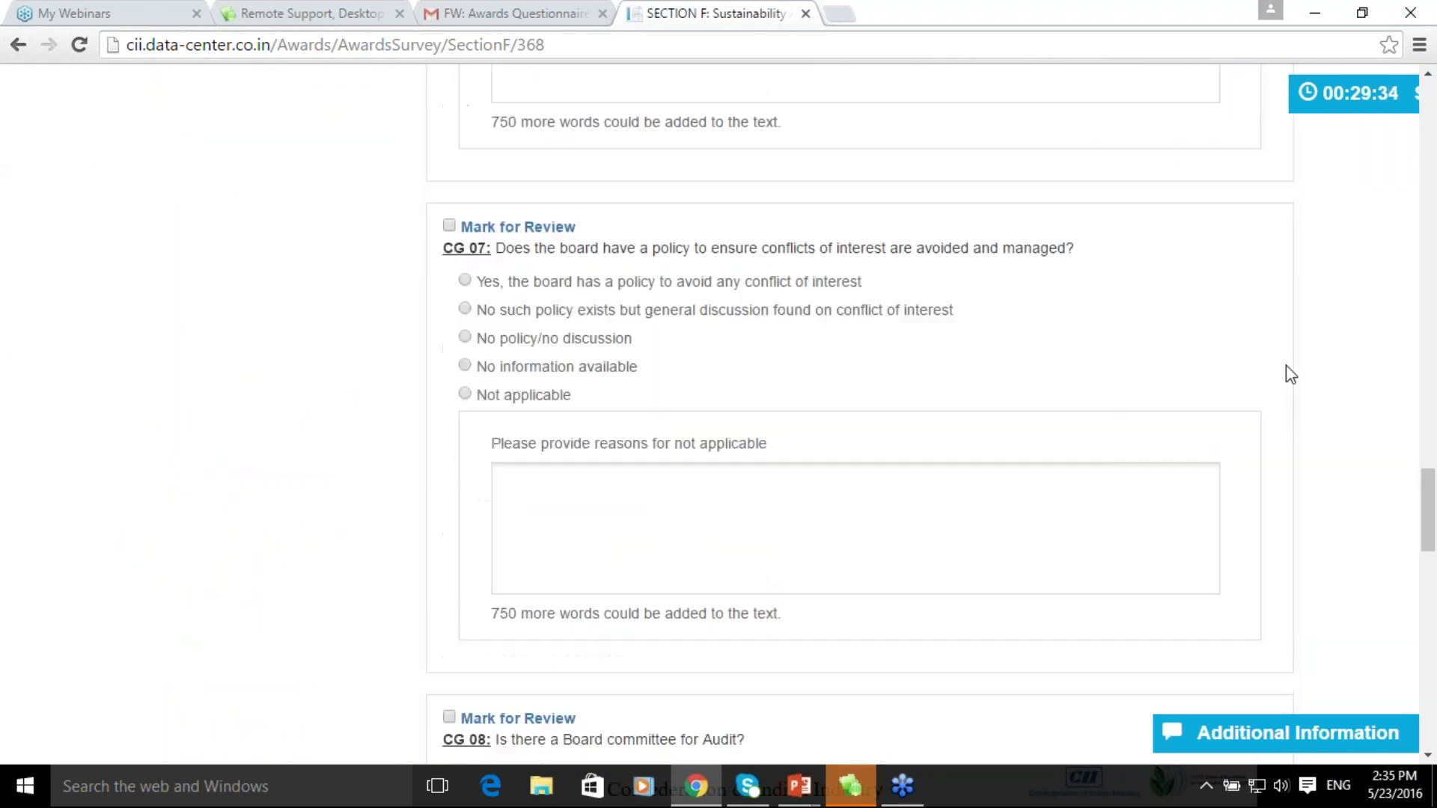
scroll(1286, 365, down, 12)
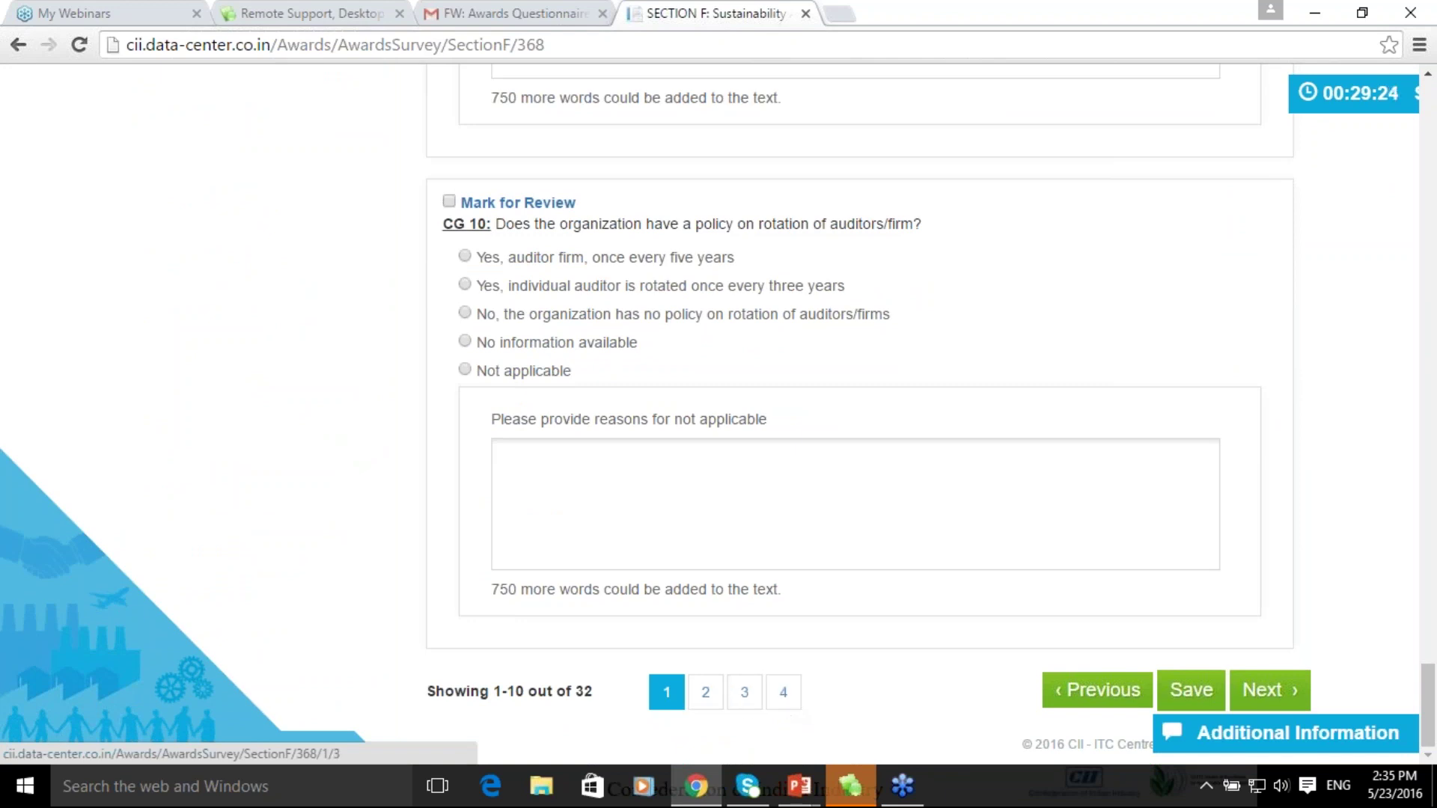
Switch to the PowerPoint slide show and advance to the Points to Remember slide.
key(alt+Tab)
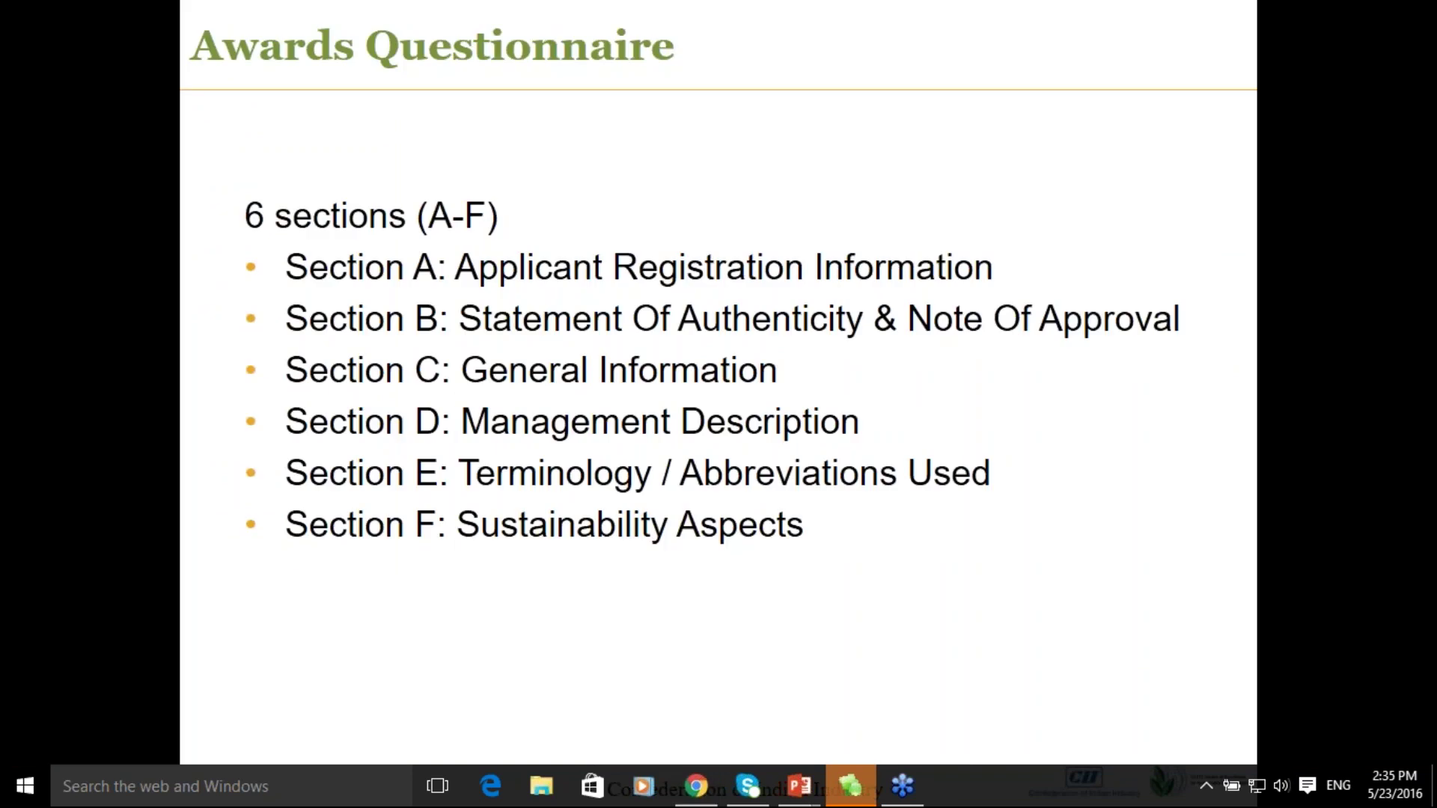
key(Right)
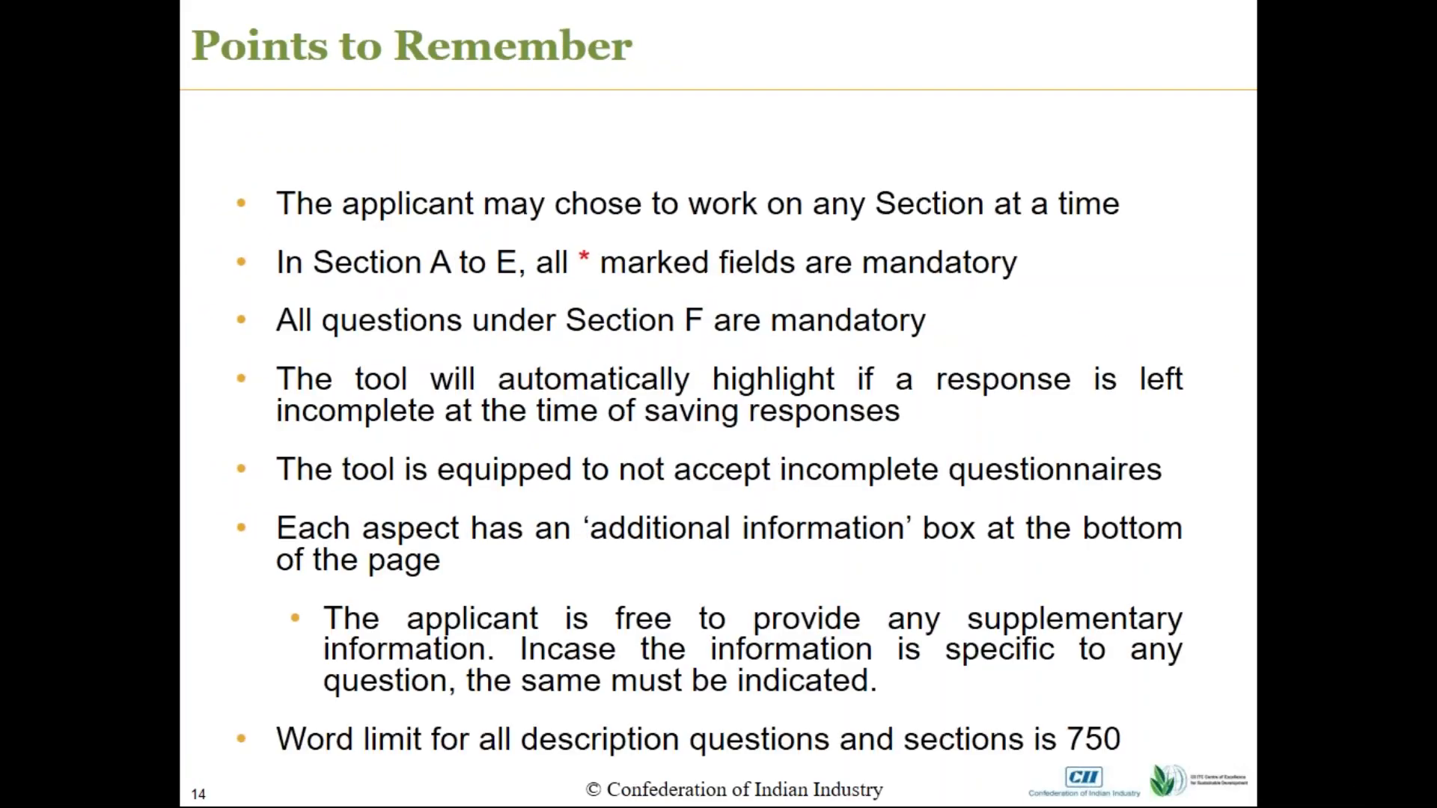